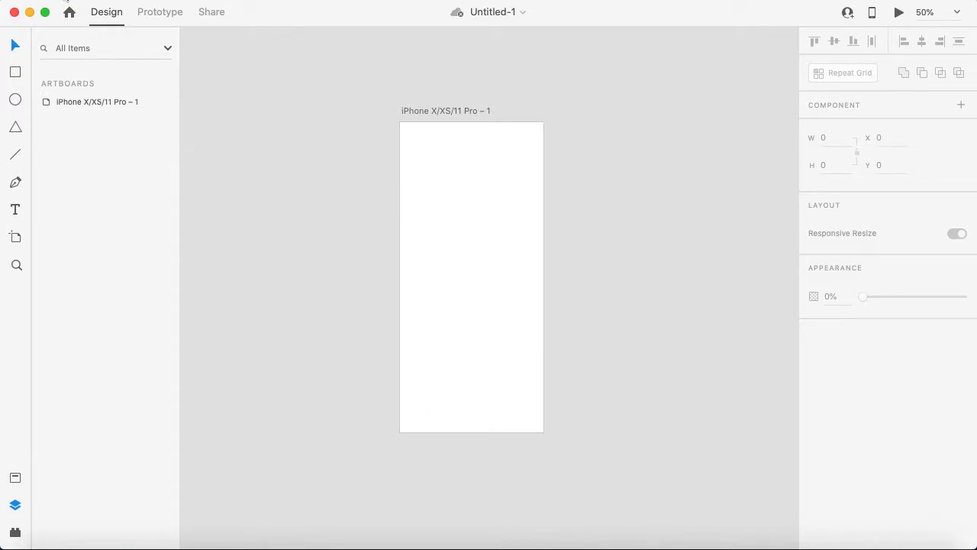
# Start a file import and browse to the XD Kits folder
pyautogui.click(76, 3)
pyautogui.moveTo(147, 200)
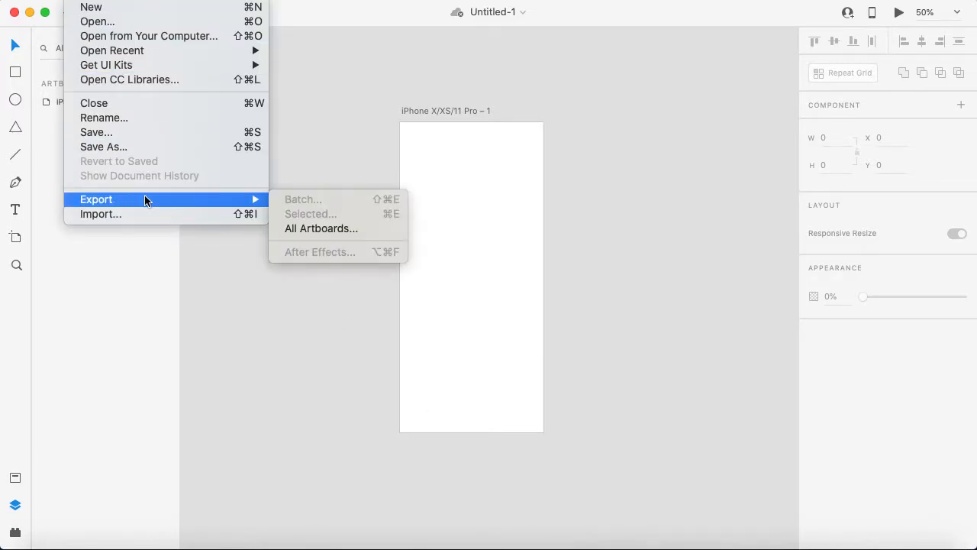
pyautogui.click(257, 217)
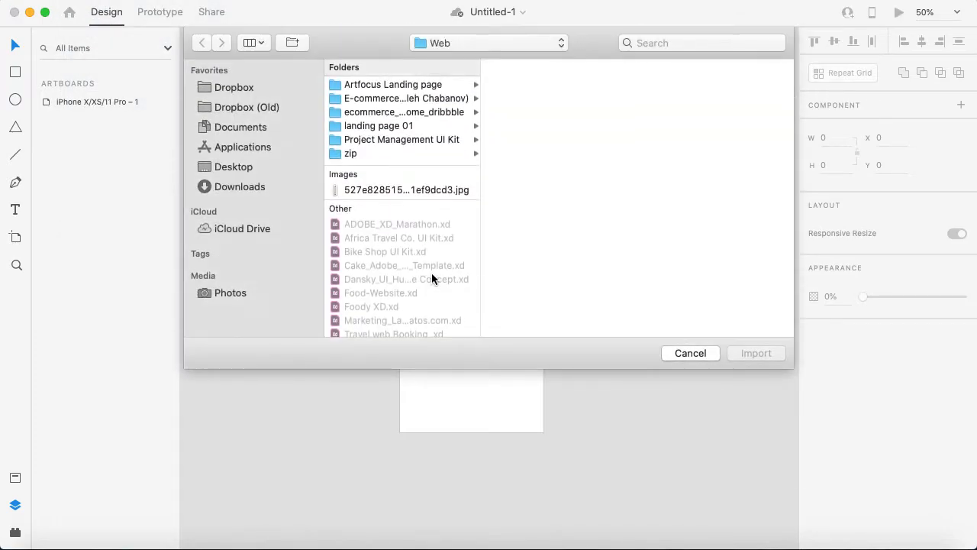
pyautogui.click(424, 188)
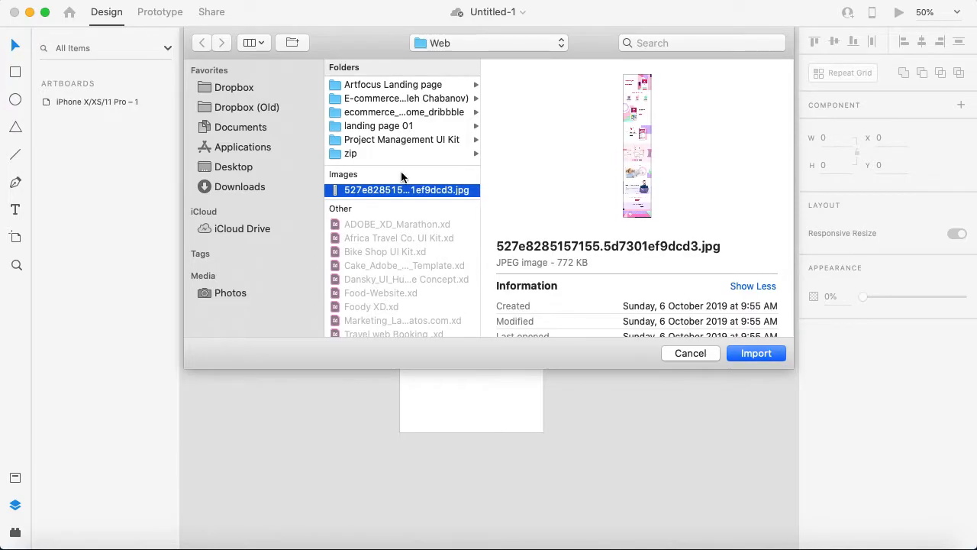
pyautogui.click(481, 44)
pyautogui.click(479, 59)
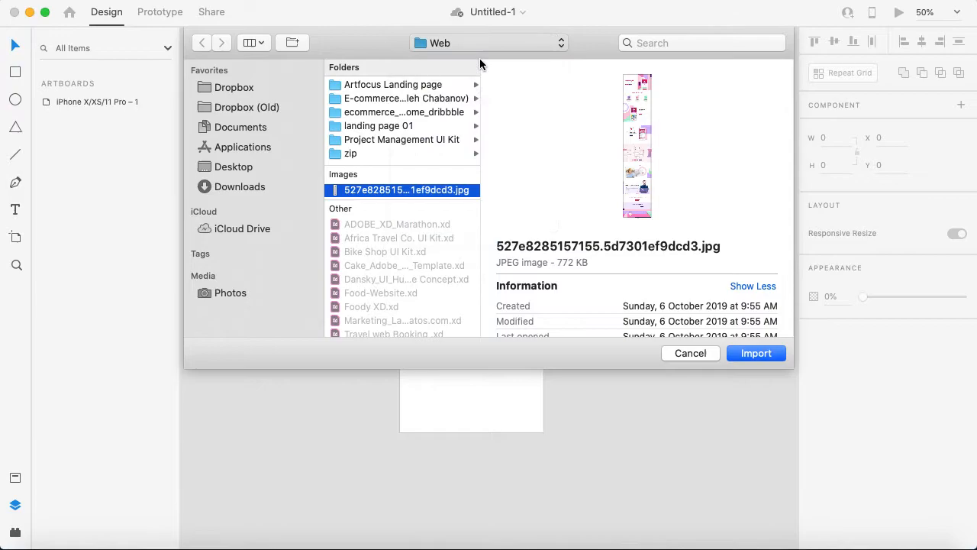
# Import the preview.jpg food app mockup from the XD Kits folder
pyautogui.click(545, 260)
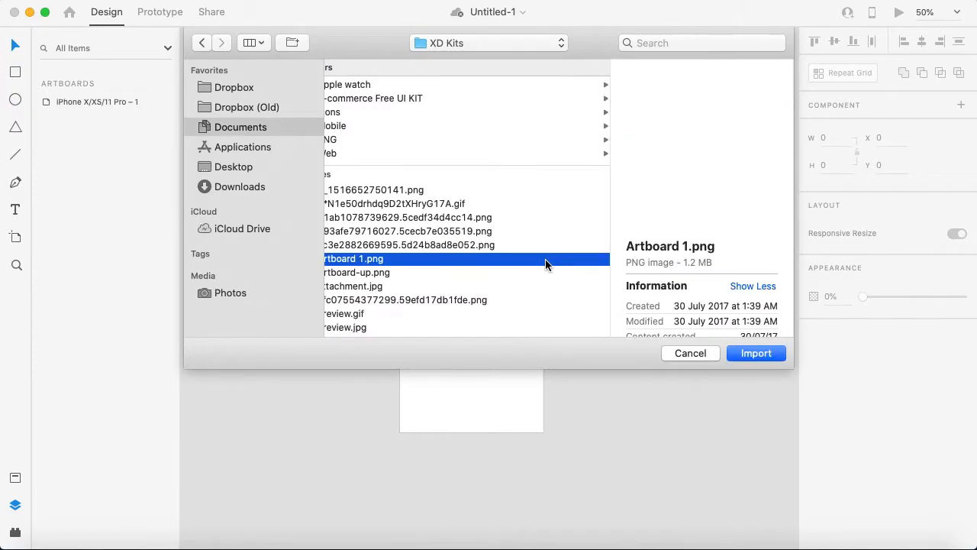
pyautogui.press('Down')
pyautogui.press('Down')
pyautogui.press('Down')
pyautogui.press('Down')
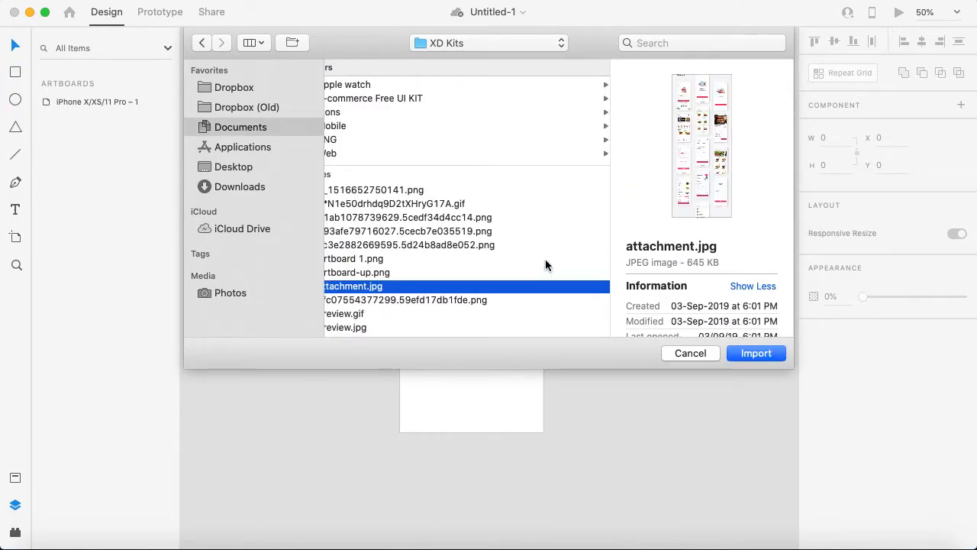
pyautogui.press('Down')
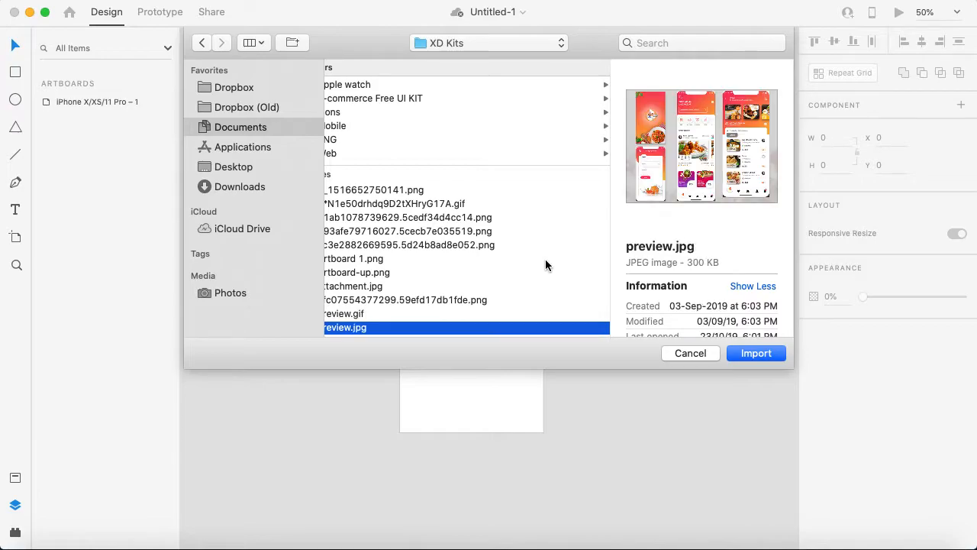
pyautogui.click(755, 352)
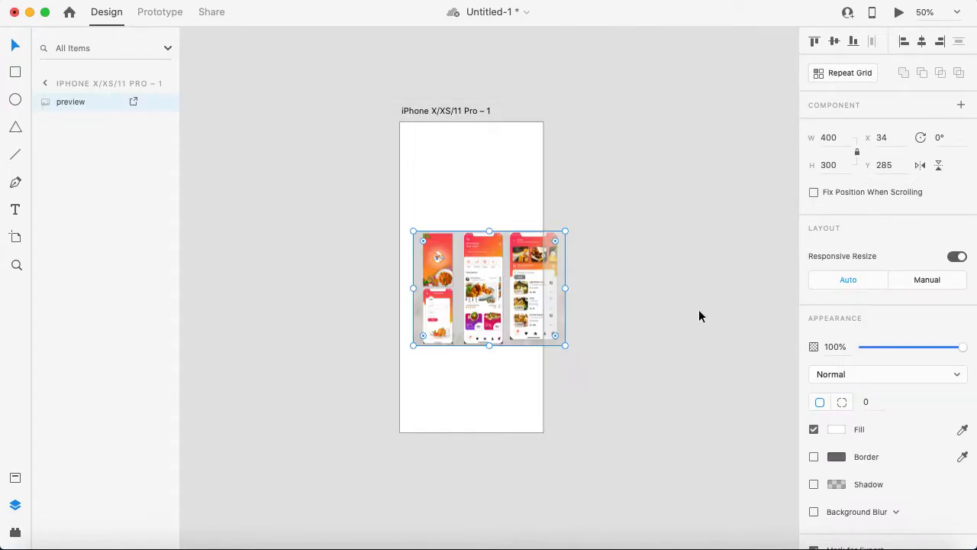
# Enlarge the imported preview image to about 1413 × 1060 and place it directly beside the artboard at X 375, Y 0
pyautogui.moveTo(566, 229); pyautogui.dragTo(832, 115)
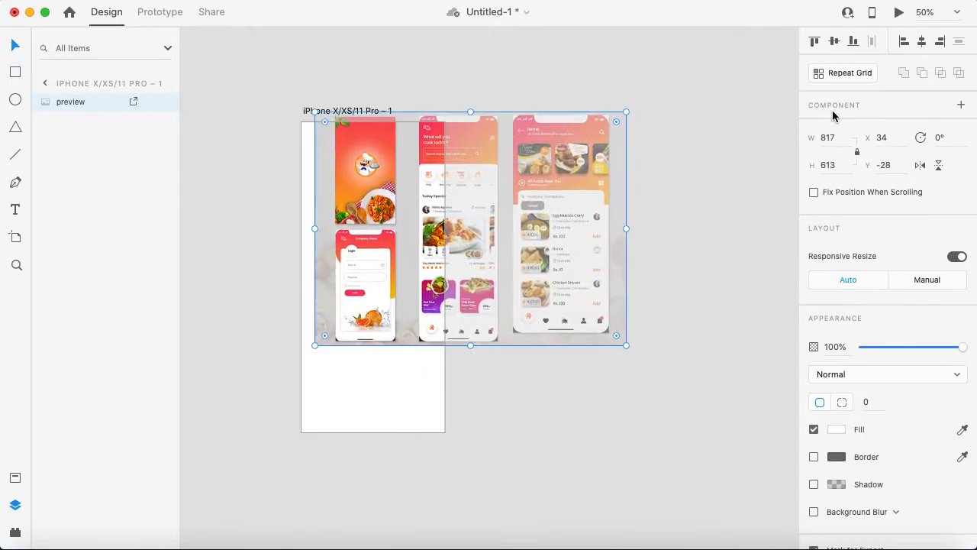
pyautogui.moveTo(564, 187); pyautogui.dragTo(656, 215)
pyautogui.hscroll(3, 580, 375)
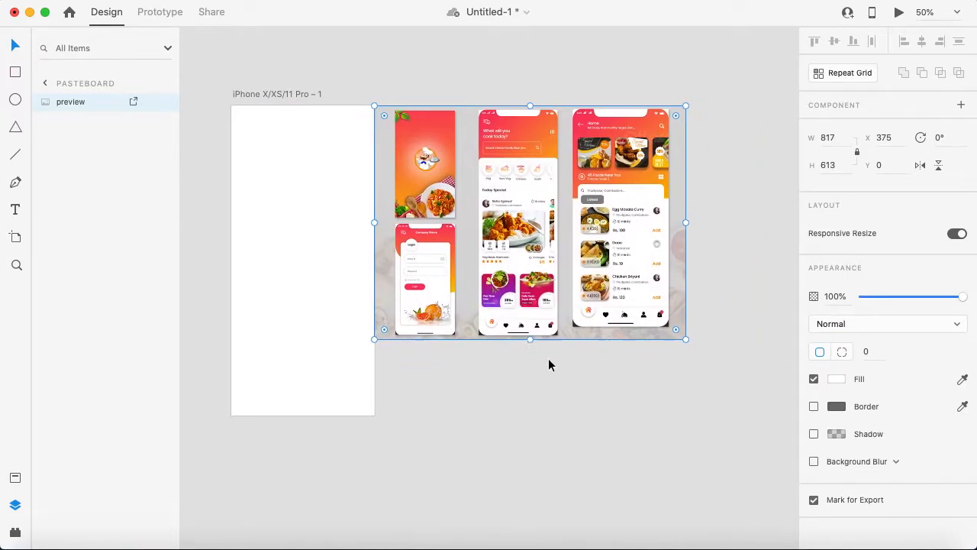
pyautogui.moveTo(660, 327); pyautogui.dragTo(830, 501)
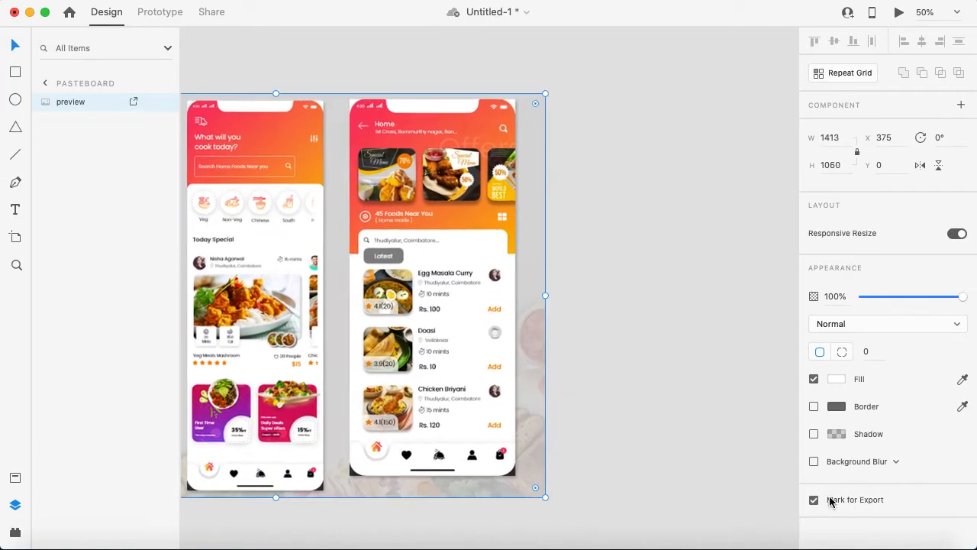
pyautogui.hscroll(-10, 500, 393)
pyautogui.hscroll(5, 500, 393)
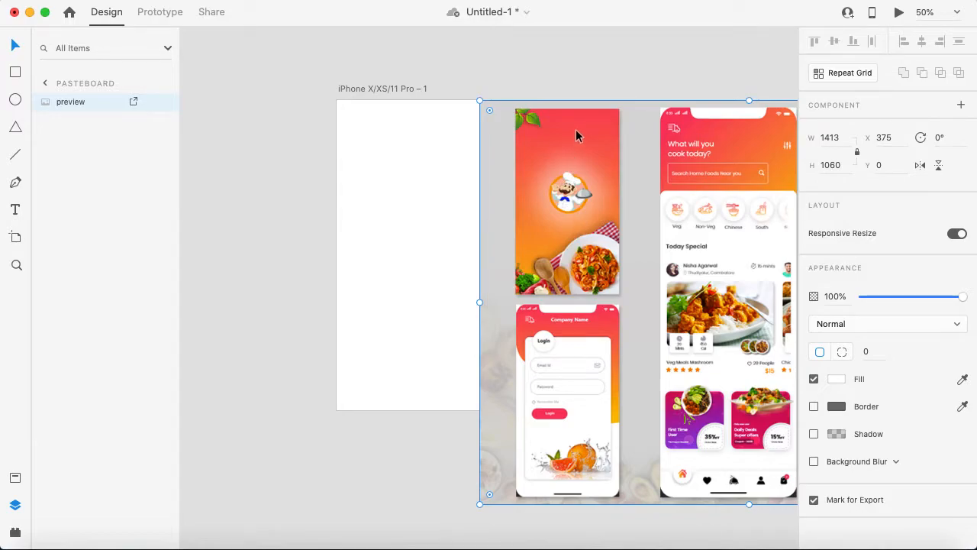
# Save the document
pyautogui.press('super+equal')
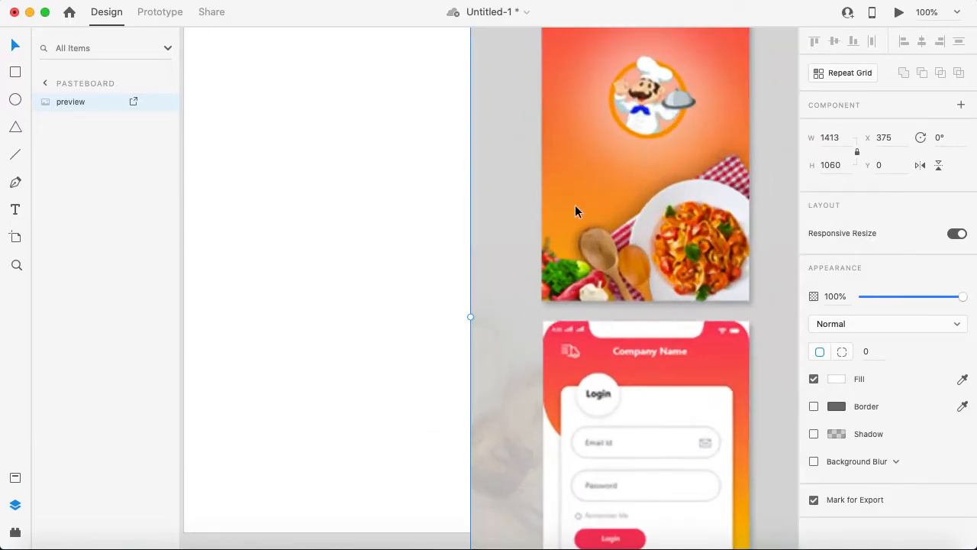
pyautogui.scroll(5, 575, 205)
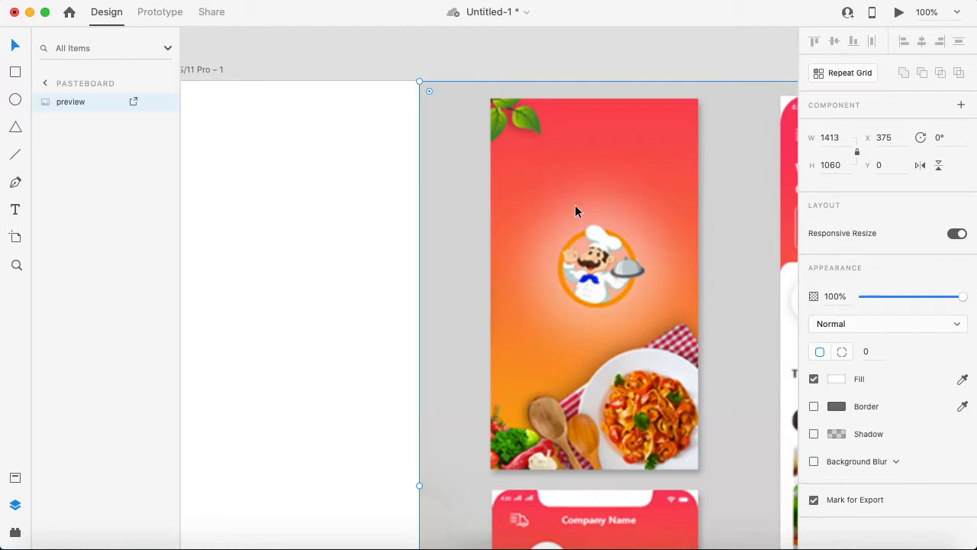
pyautogui.press('super+s')
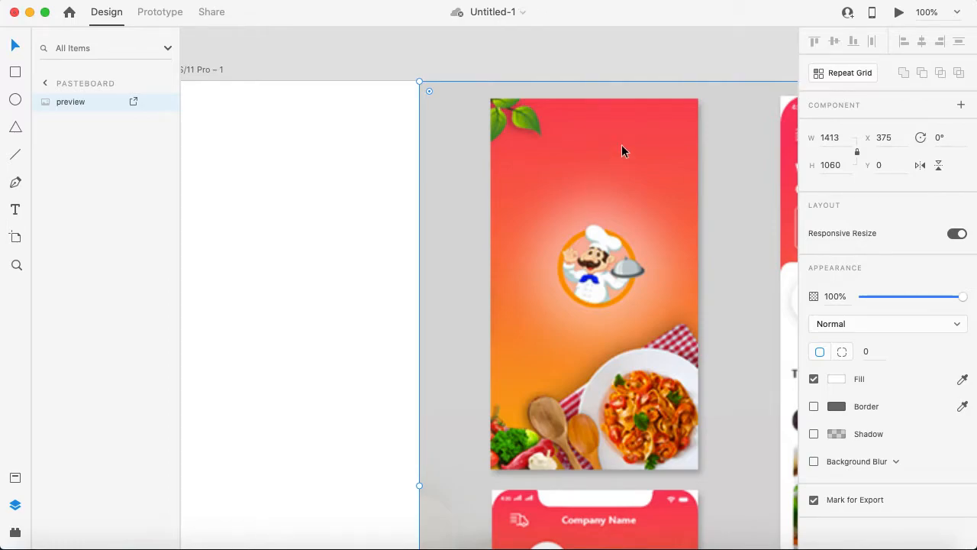
pyautogui.scroll(-2, 621, 147)
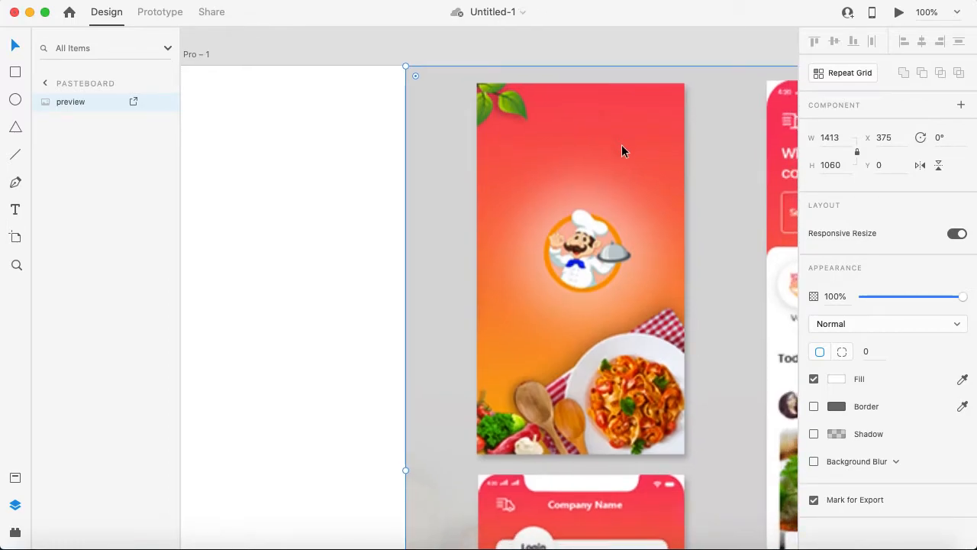
pyautogui.hscroll(2, 621, 150)
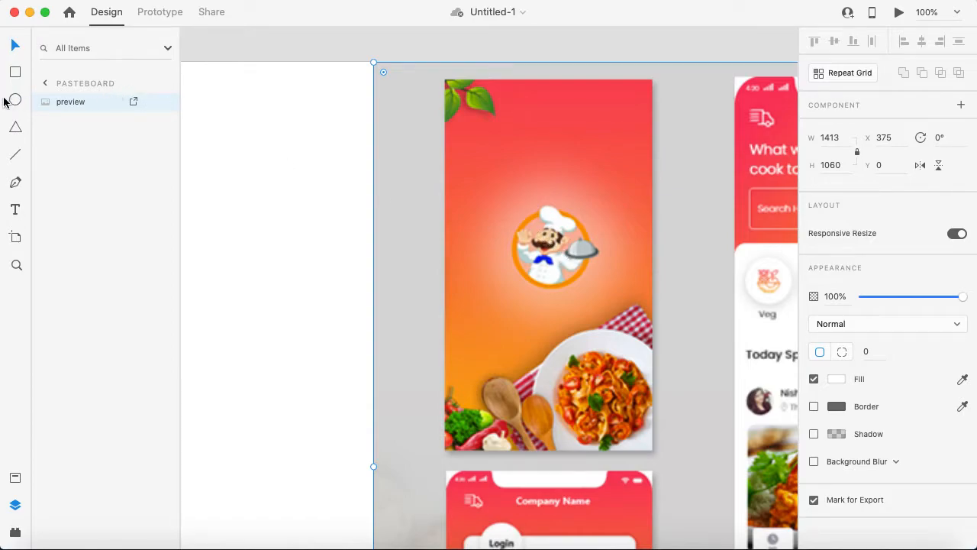
pyautogui.click(15, 72)
pyautogui.moveTo(388, 46)
pyautogui.mouseDown()
pyautogui.moveTo(547, 255)
pyautogui.moveTo(588, 462)
pyautogui.moveTo(615, 484)
pyautogui.moveTo(667, 490)
pyautogui.mouseUp()
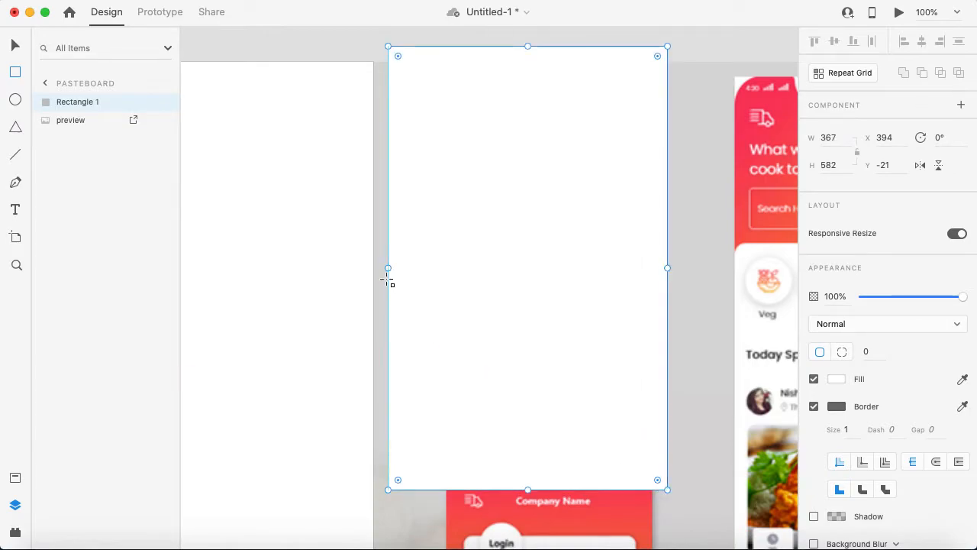
pyautogui.moveTo(388, 267); pyautogui.dragTo(467, 278)
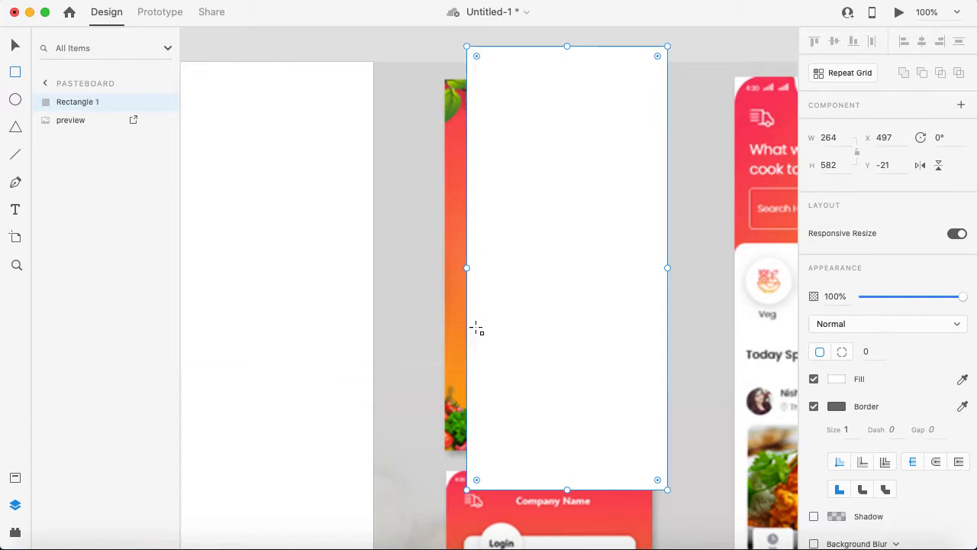
pyautogui.press('Delete')
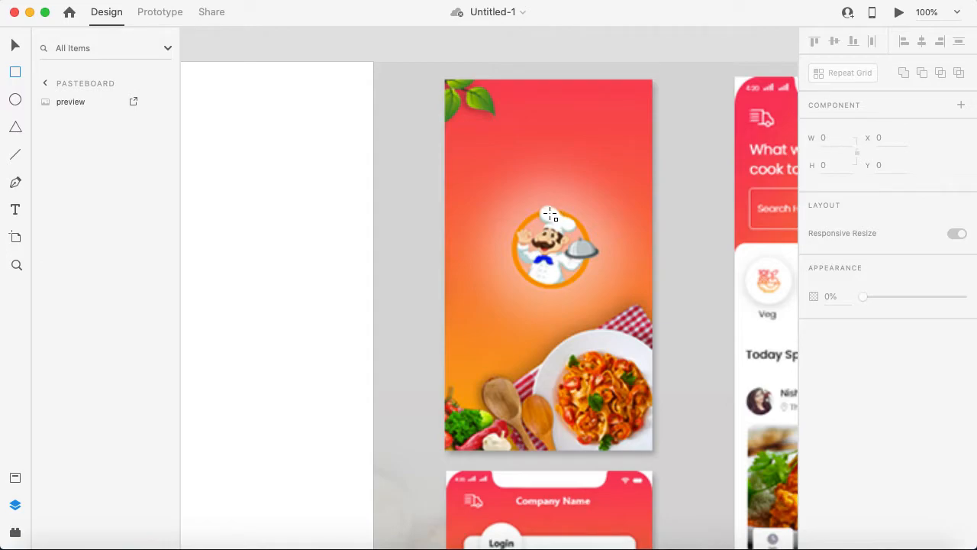
# Change the iPhone X/XS/11 Pro artboard's fill from a solid color to a linear gradient
pyautogui.hscroll(-5, 593, 138)
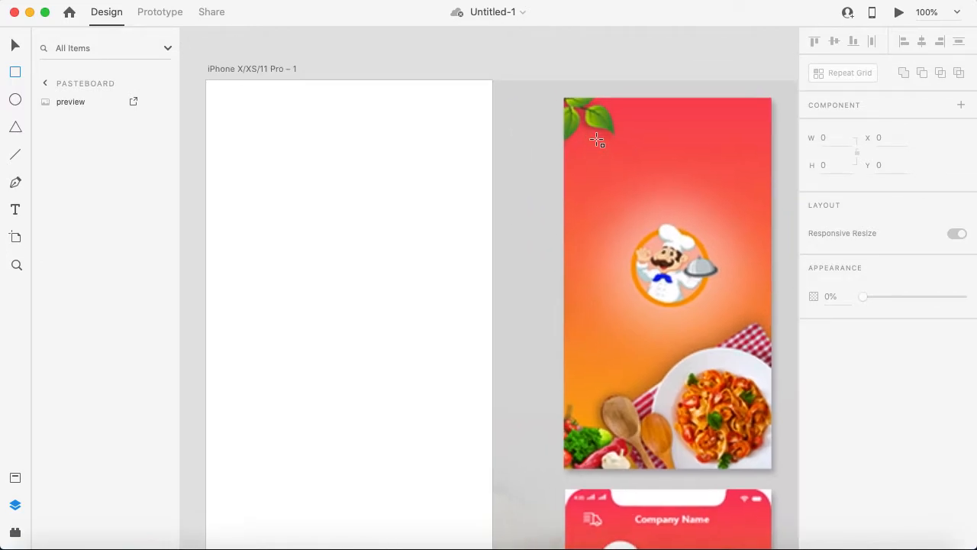
pyautogui.scroll(-2, 597, 142)
pyautogui.click(16, 46)
pyautogui.click(277, 46)
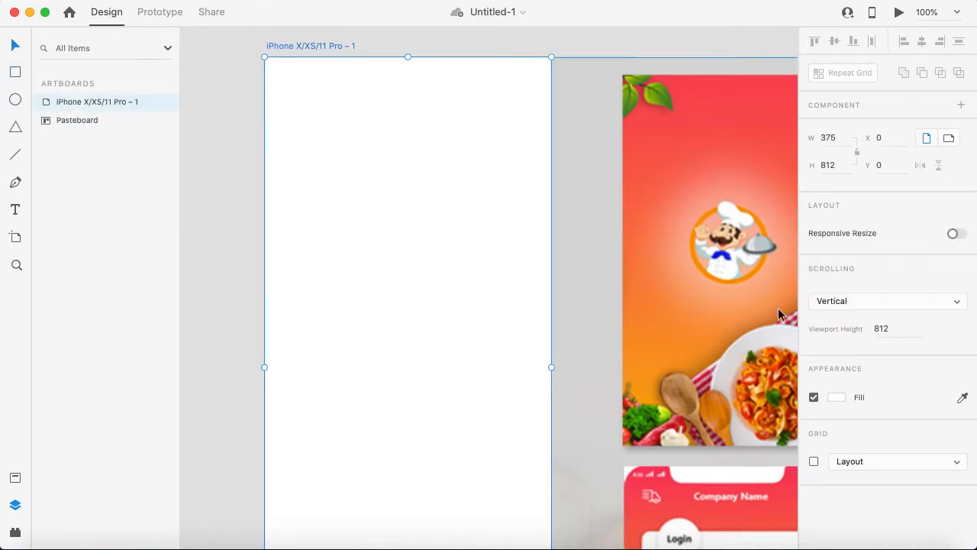
pyautogui.click(834, 403)
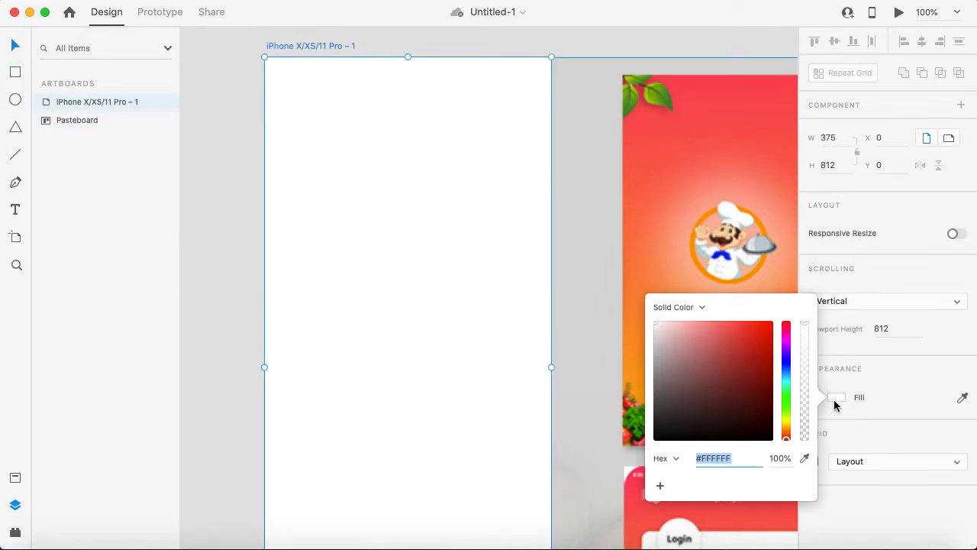
pyautogui.click(706, 308)
pyautogui.click(696, 319)
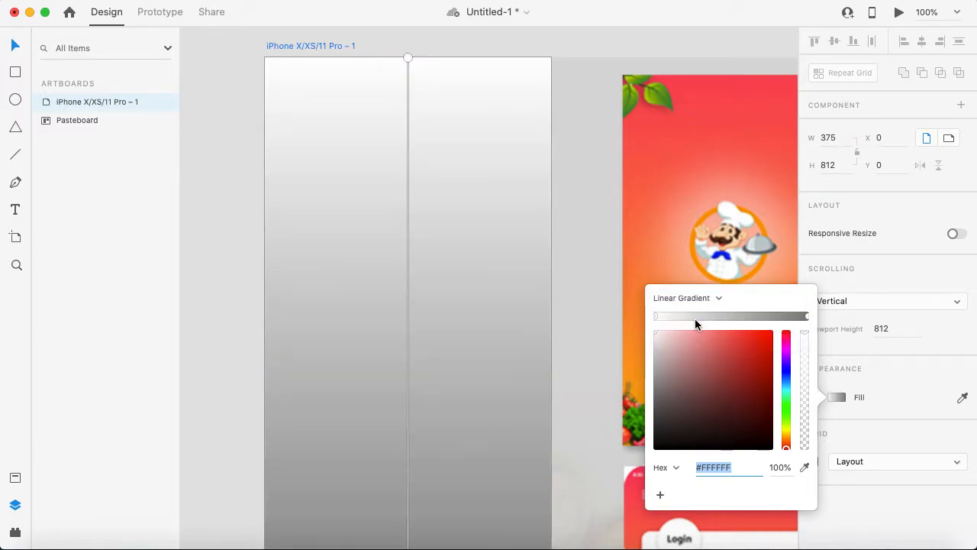
# Set the gradient's start color to #FE455A by sampling the red at the top of the reference splash screen
pyautogui.scroll(-5, 430, 235)
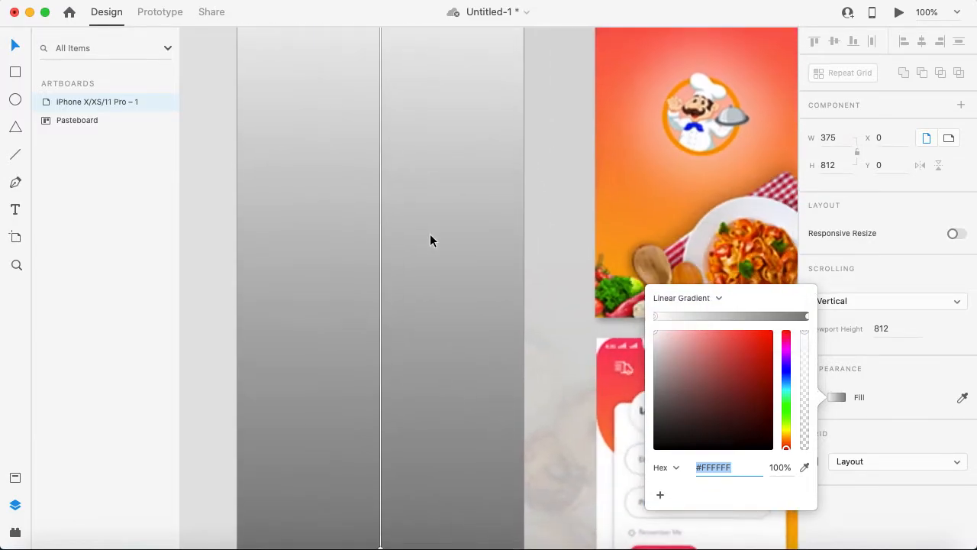
pyautogui.scroll(3, 430, 236)
pyautogui.scroll(2, 430, 240)
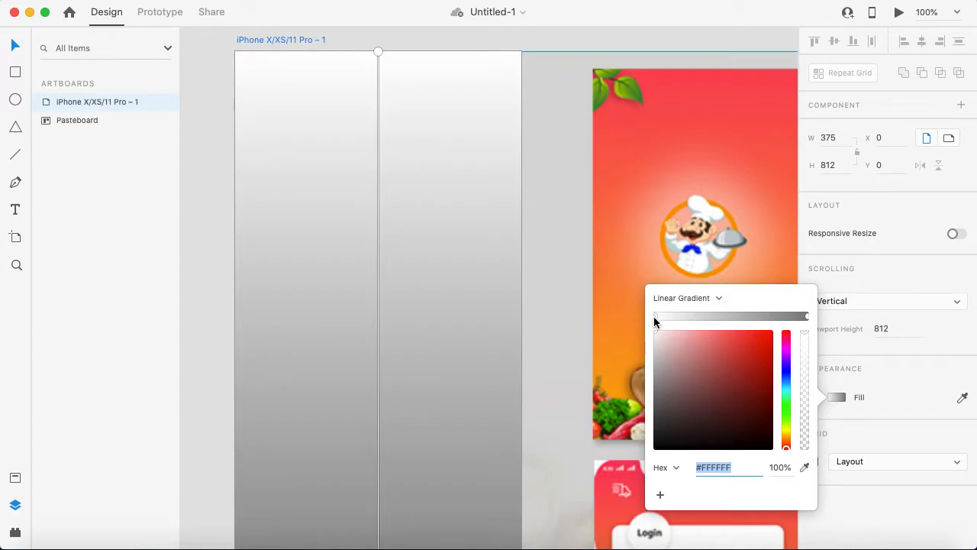
pyautogui.click(805, 468)
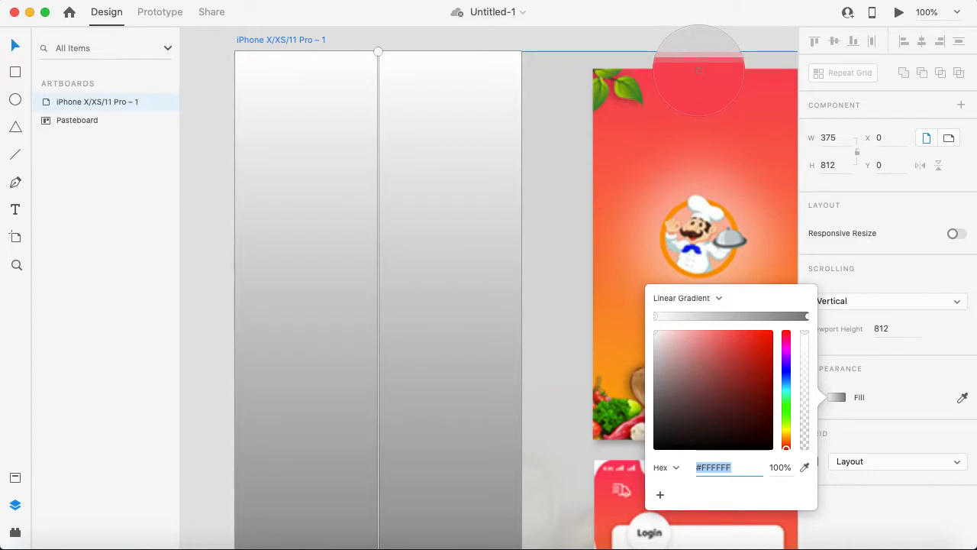
pyautogui.click(699, 70)
# Set the gradient's end color to #FC9D3B by sampling the orange near the bottom of the reference splash screen
pyautogui.scroll(-3, 555, 237)
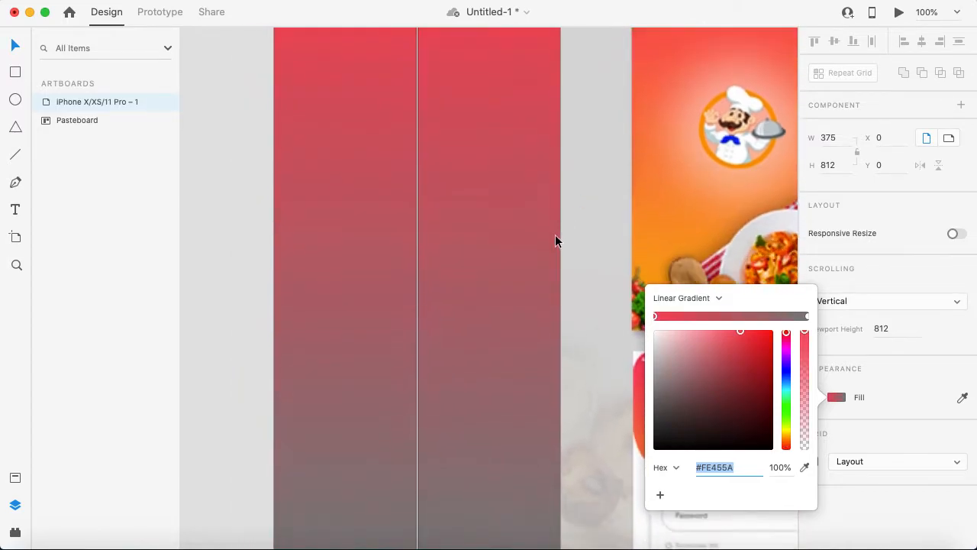
pyautogui.scroll(-3, 555, 241)
pyautogui.hscroll(1, 555, 242)
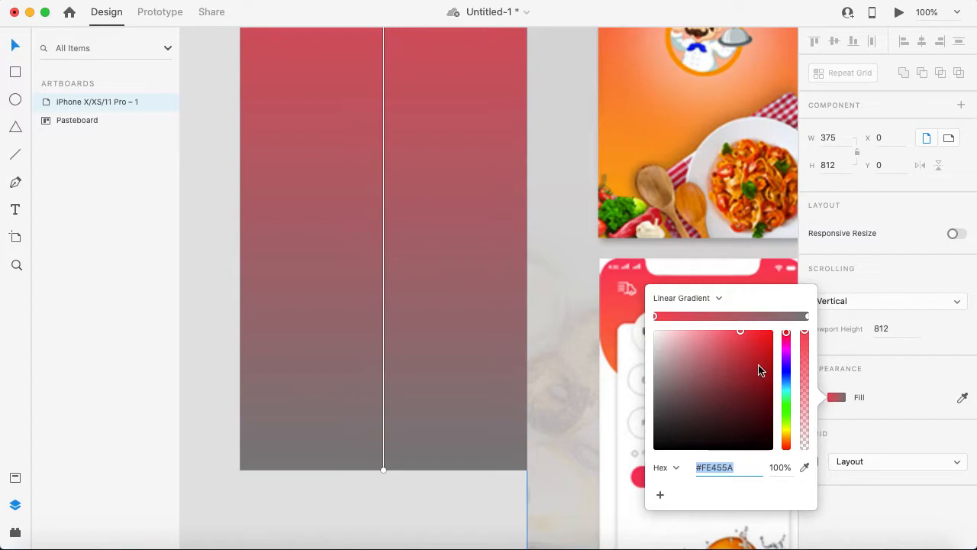
pyautogui.click(807, 315)
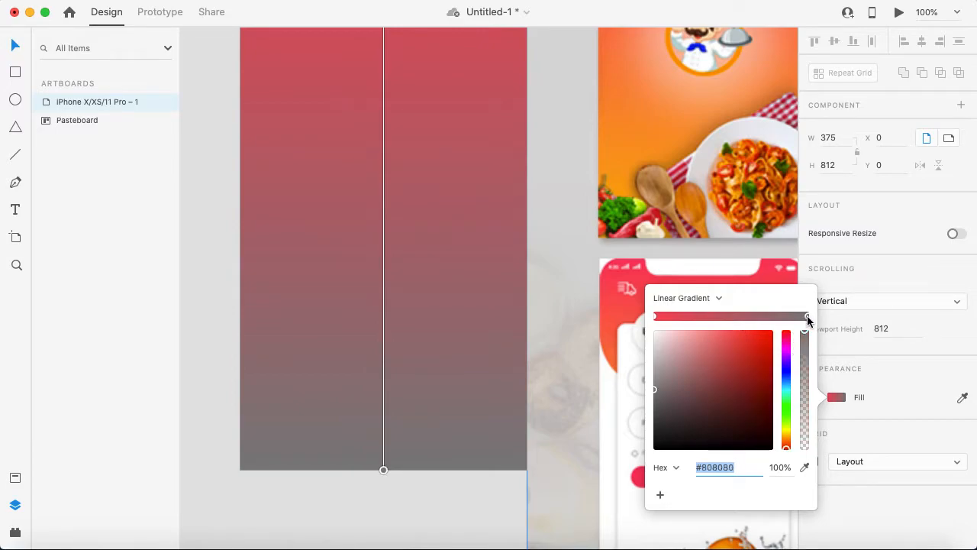
pyautogui.click(805, 468)
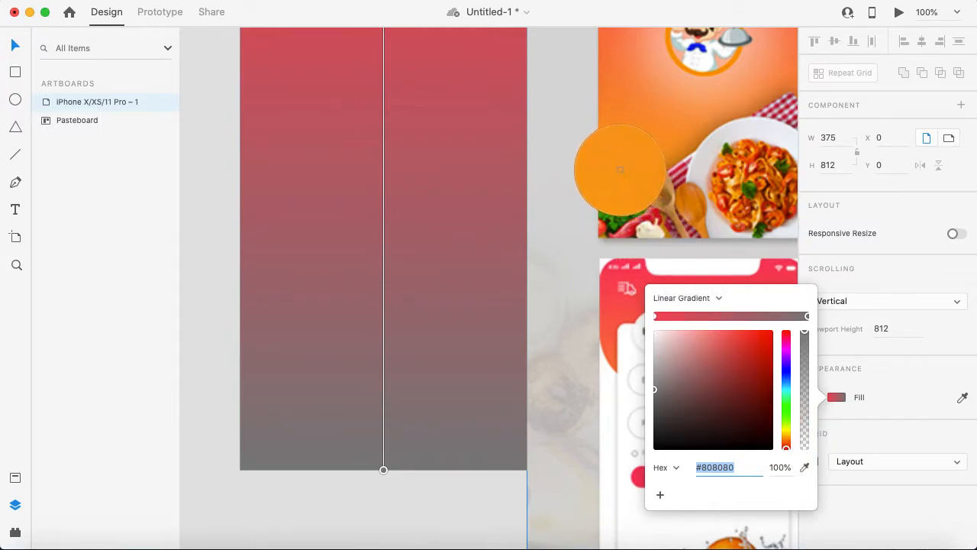
pyautogui.click(616, 172)
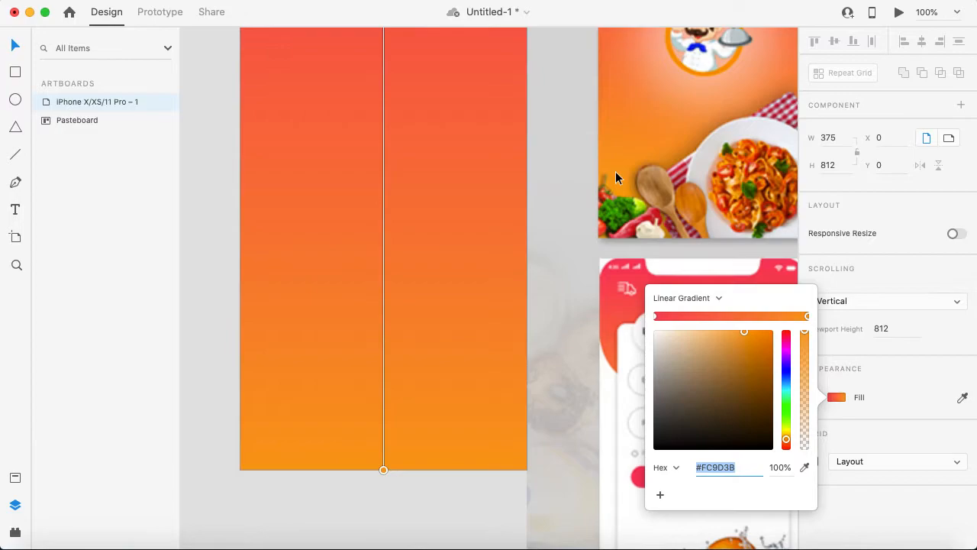
pyautogui.scroll(3, 517, 214)
pyautogui.hscroll(-2, 517, 214)
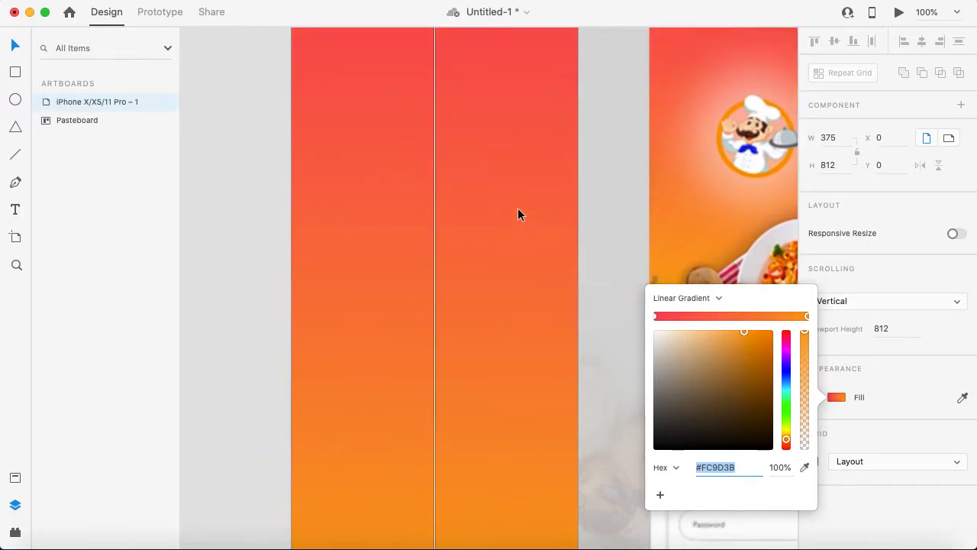
pyautogui.press('super+minus')
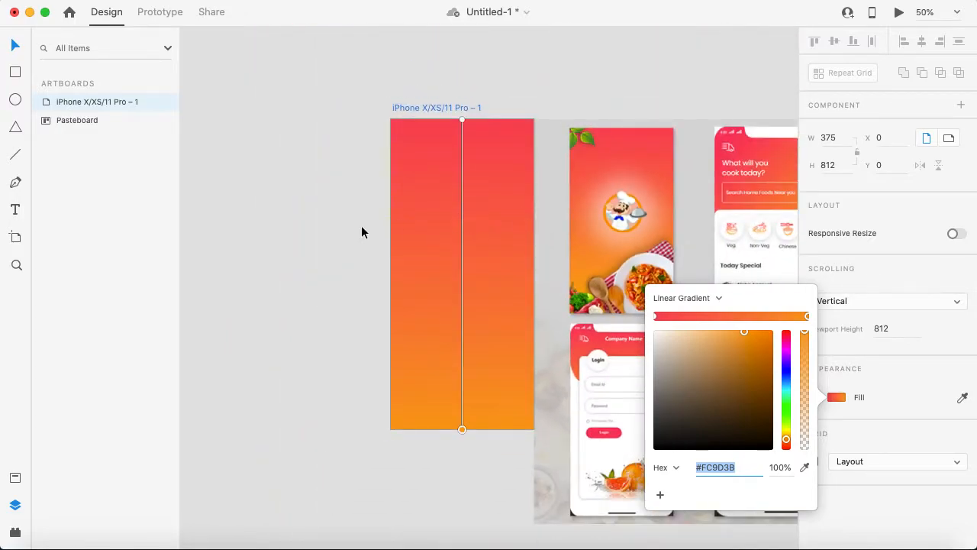
pyautogui.click(310, 266)
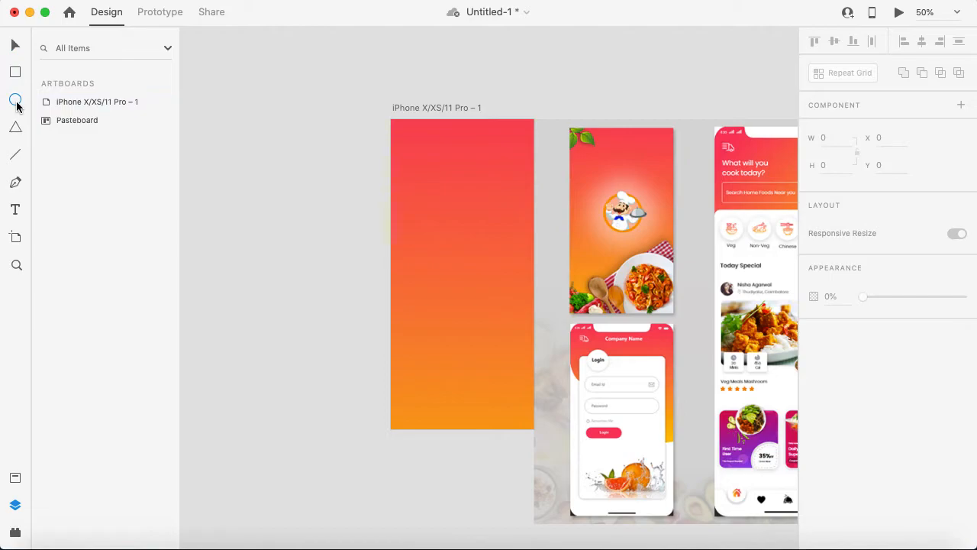
# Draw a white circle about 186 px in diameter near the middle of the iPhone artboard and remove its border
pyautogui.press('super+1')
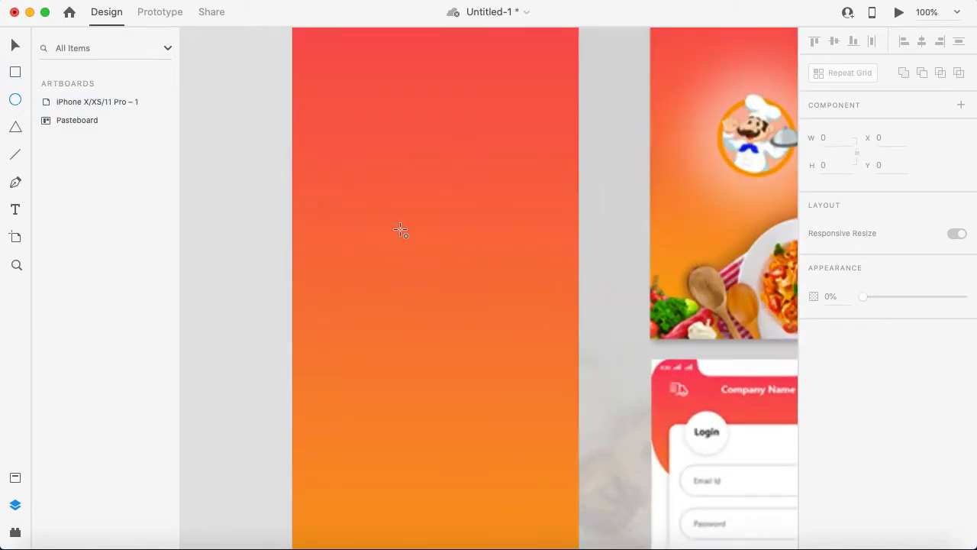
pyautogui.moveTo(376, 203)
pyautogui.mouseDown()
pyautogui.moveTo(480, 286)
pyautogui.moveTo(518, 345)
pyautogui.mouseUp()
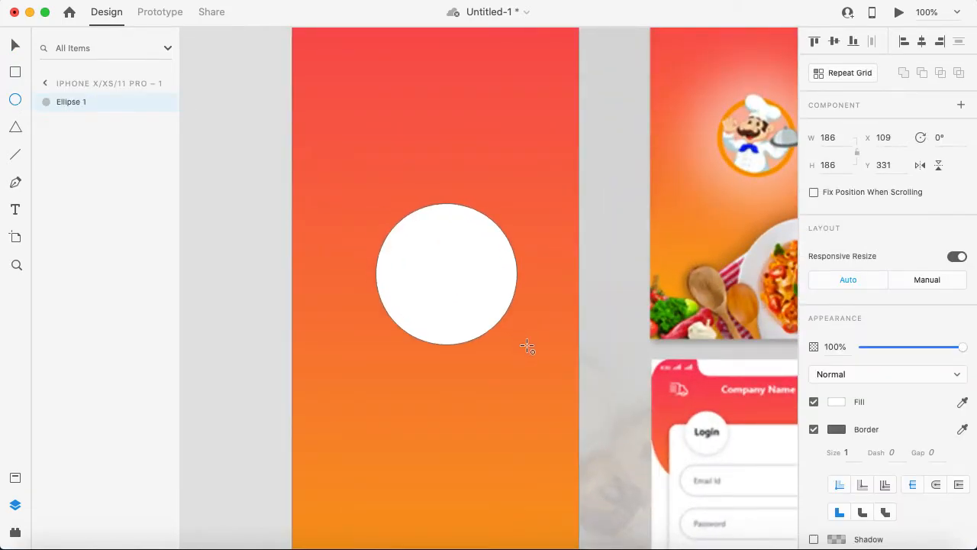
pyautogui.click(16, 46)
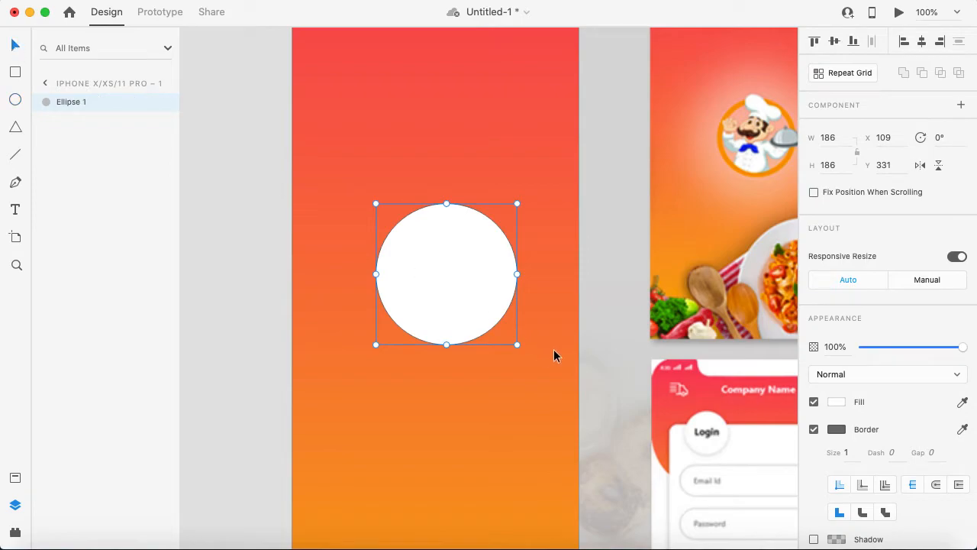
pyautogui.click(814, 428)
pyautogui.click(448, 290)
# Center the circle horizontally on the artboard and move it into the upper half, at about Y 207
pyautogui.press('super+minus')
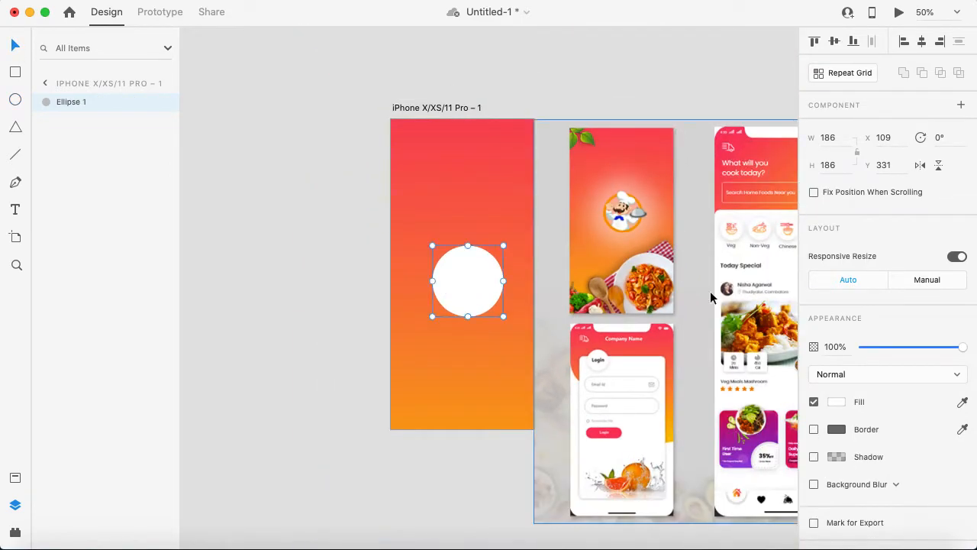
pyautogui.click(834, 42)
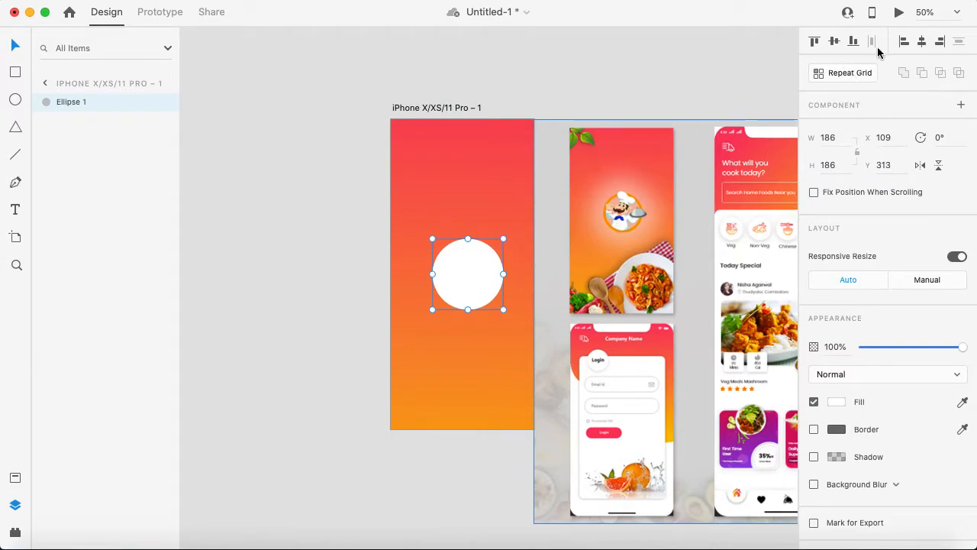
pyautogui.click(922, 41)
pyautogui.moveTo(464, 273); pyautogui.dragTo(464, 229)
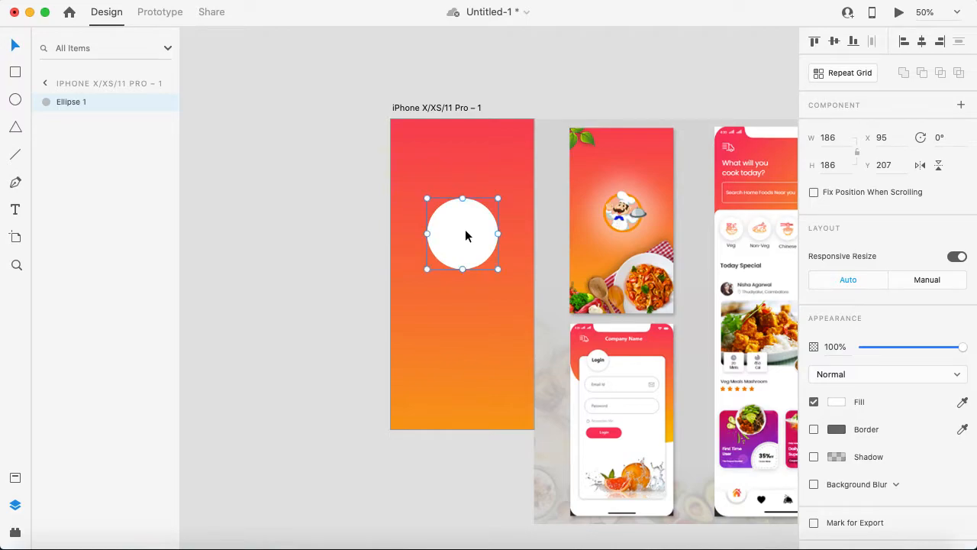
# Give the circle a white #FFFFFF shadow at 100% opacity with a Y offset of 0
pyautogui.click(814, 456)
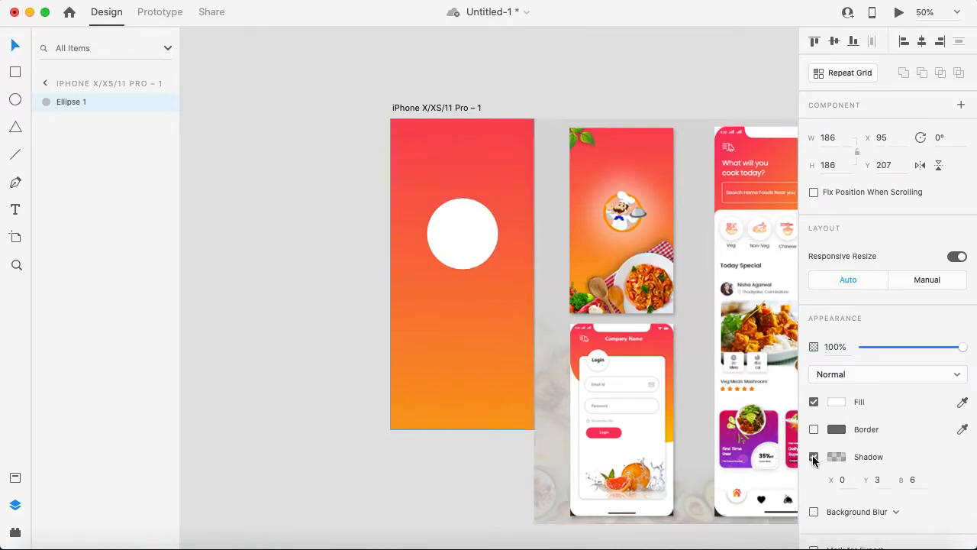
pyautogui.press('super+1')
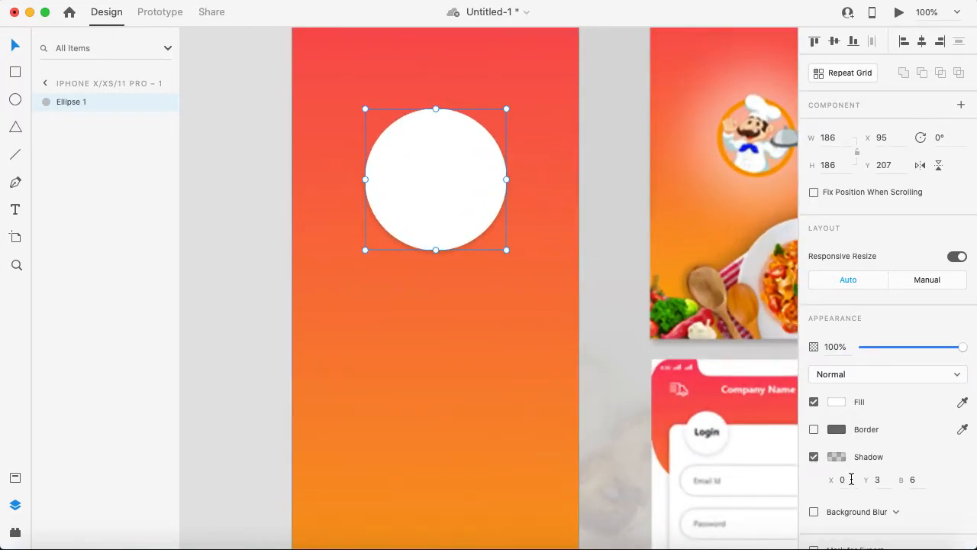
pyautogui.click(840, 456)
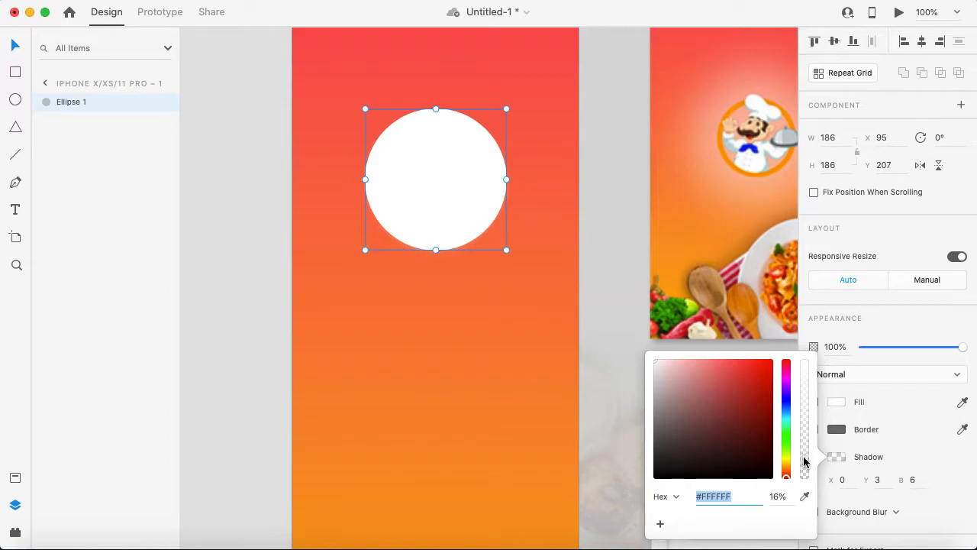
pyautogui.moveTo(805, 463); pyautogui.dragTo(801, 349)
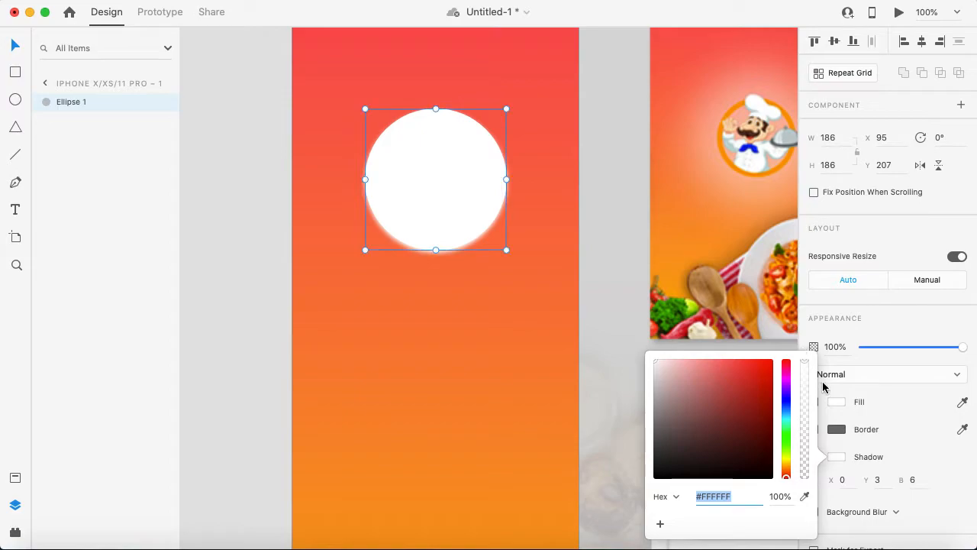
pyautogui.click(882, 481)
pyautogui.click(881, 479)
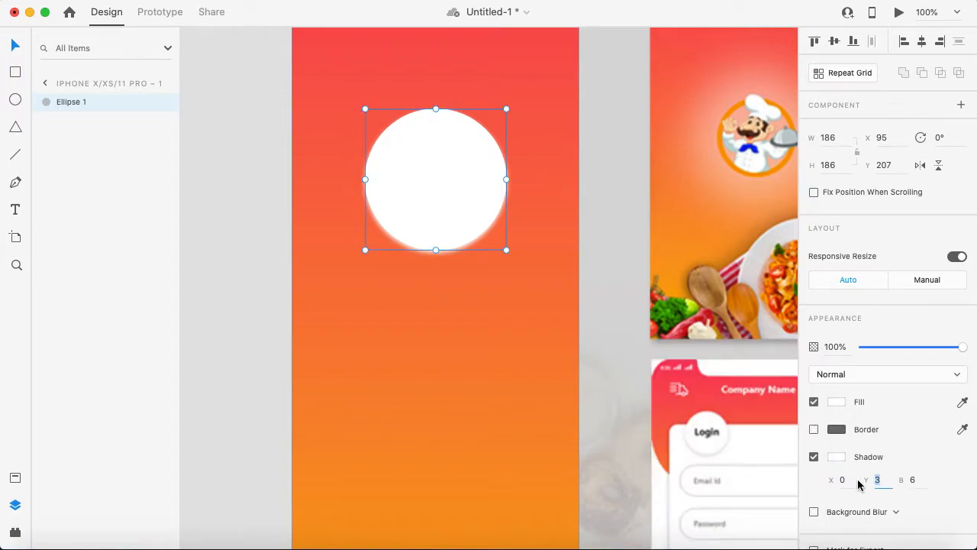
pyautogui.write('0')
pyautogui.press('Return')
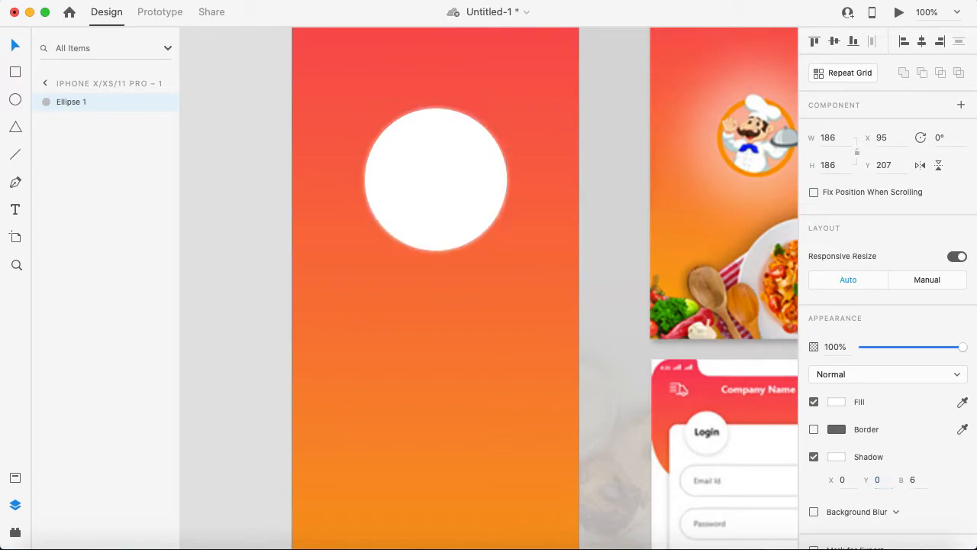
# Try shadow blur values of 10 and 30 on the circle
pyautogui.click(911, 481)
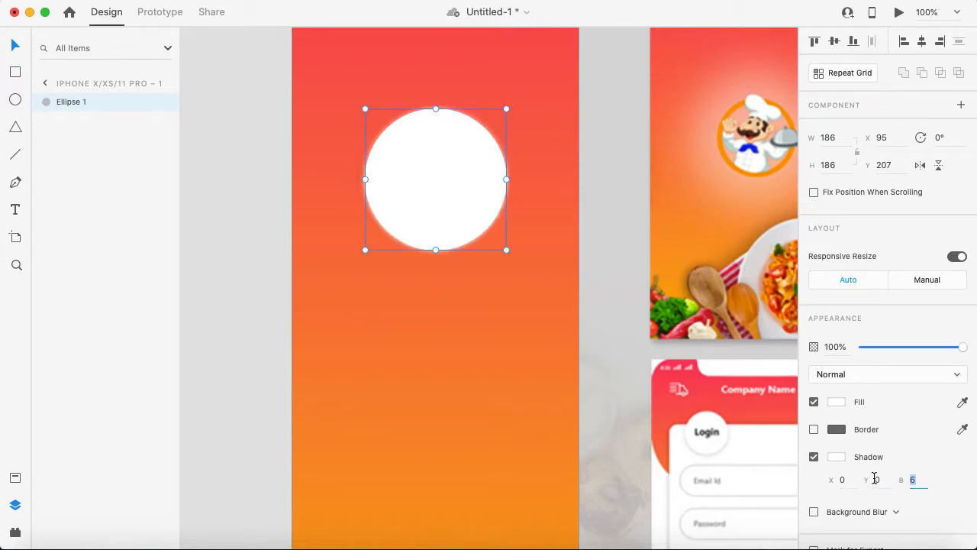
pyautogui.write('10')
pyautogui.press('Return')
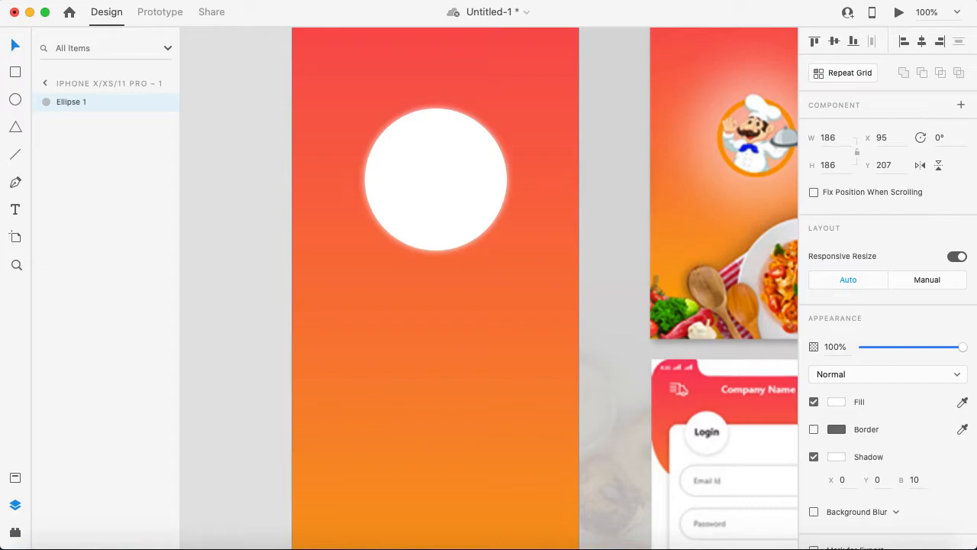
pyautogui.click(919, 479)
pyautogui.write('30')
pyautogui.press('Return')
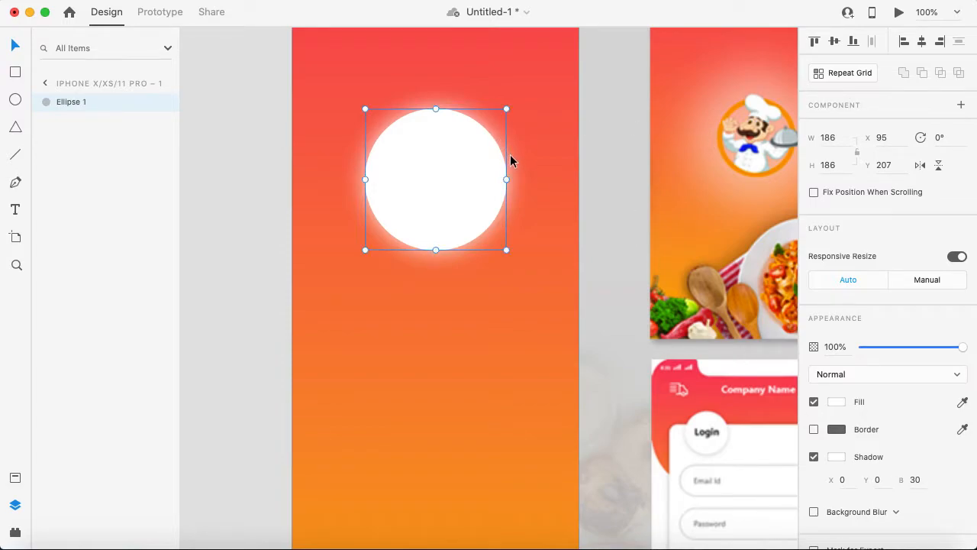
# Set the circle's shadow blur to 99 and compare its glow with the reference splash screen
pyautogui.click(921, 481)
pyautogui.write('99')
pyautogui.press('Return')
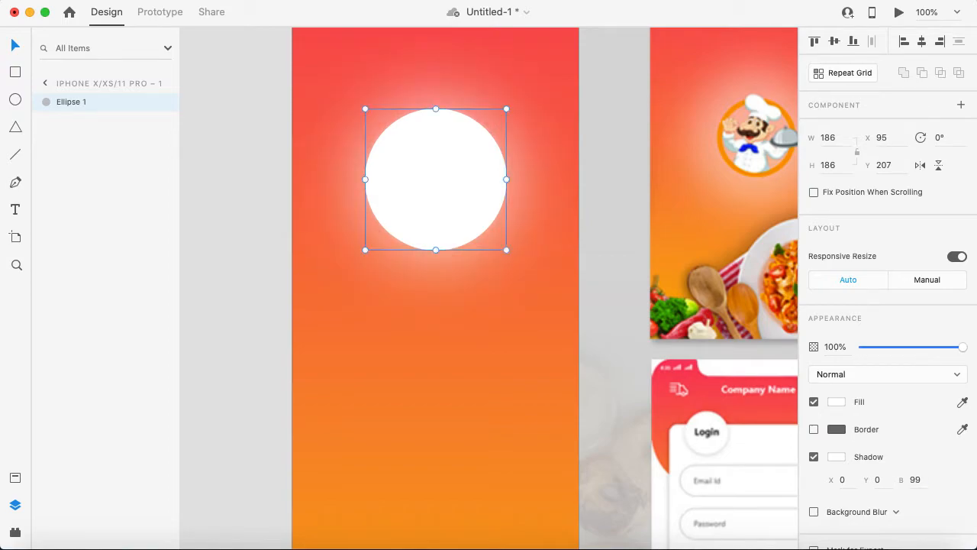
pyautogui.scroll(1, 631, 309)
pyautogui.press('super+0')
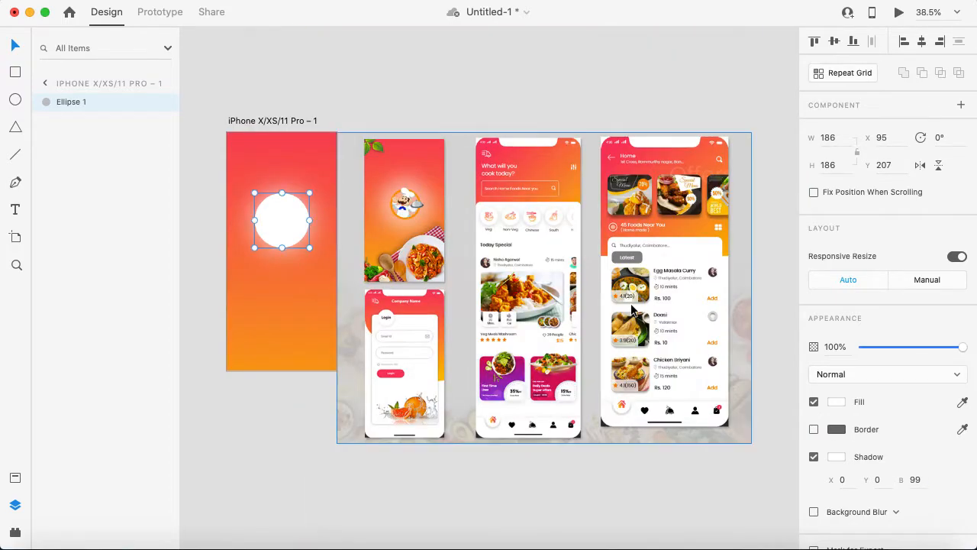
pyautogui.click(377, 102)
pyautogui.press('super+plus')
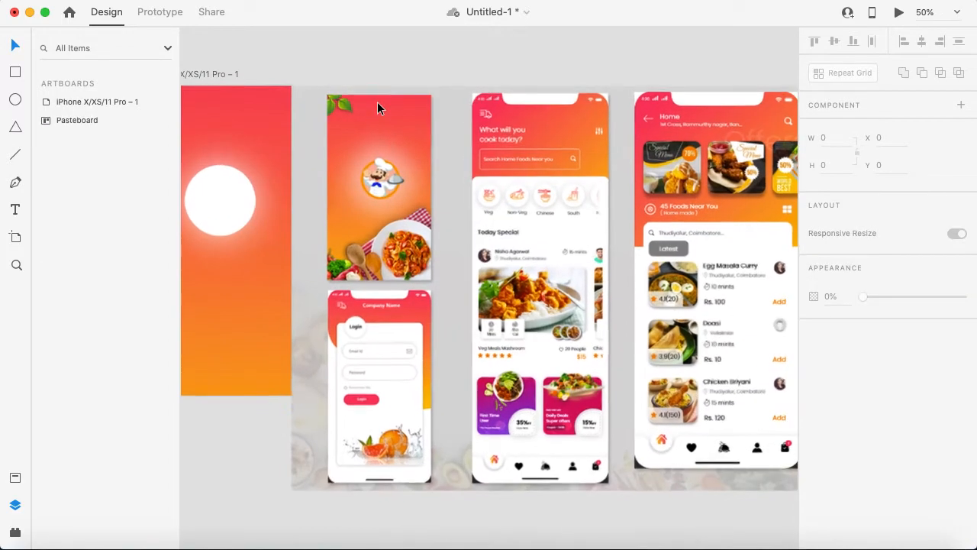
pyautogui.press('super+plus')
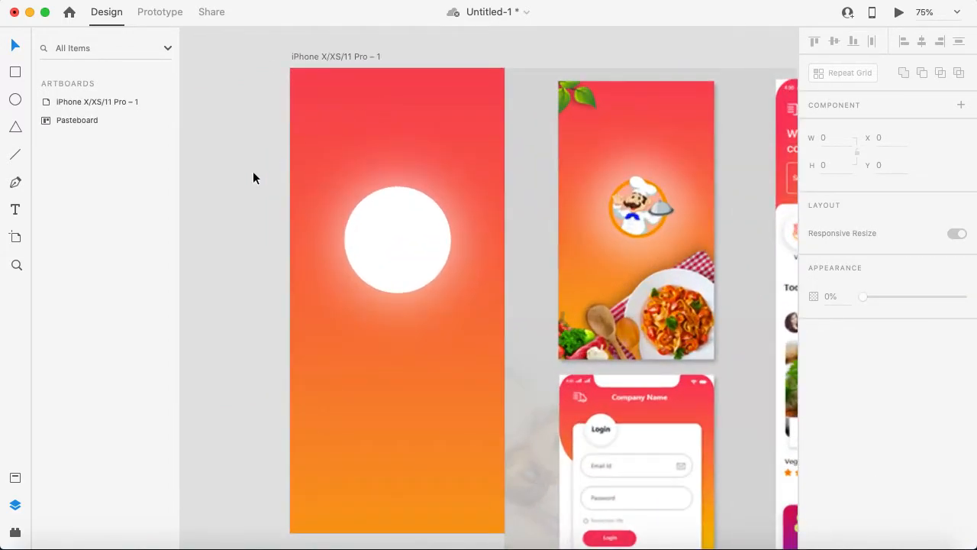
# Try different opacity levels for the circle's white fill
pyautogui.click(417, 251)
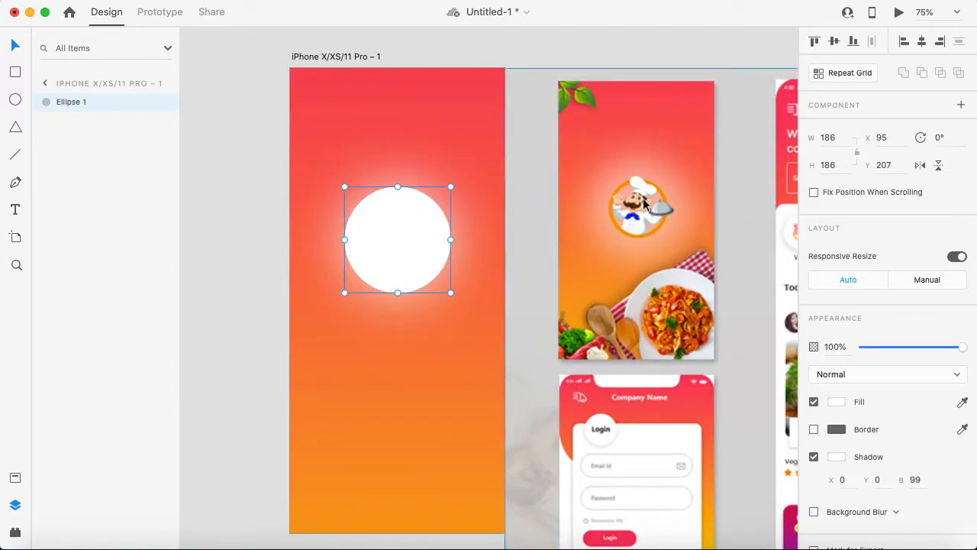
pyautogui.press('super+plus')
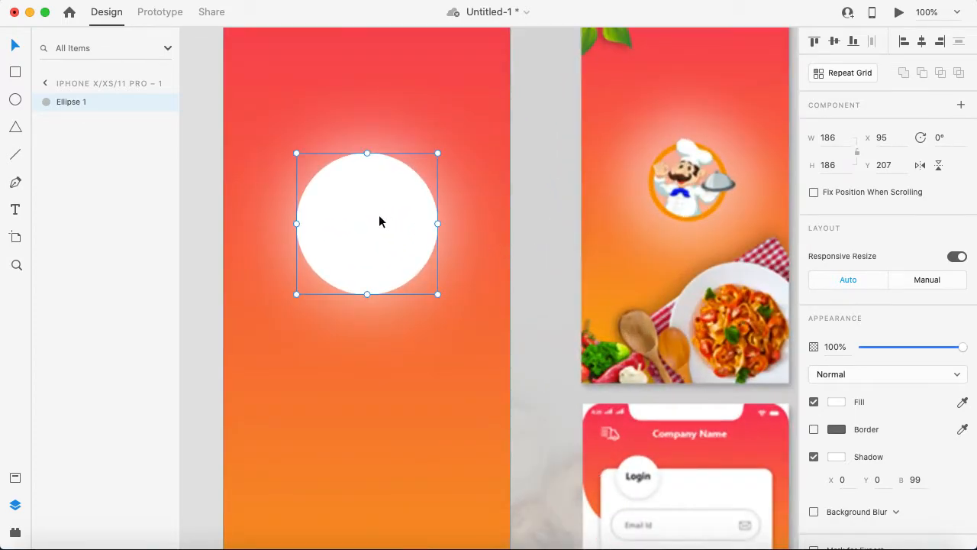
pyautogui.click(838, 402)
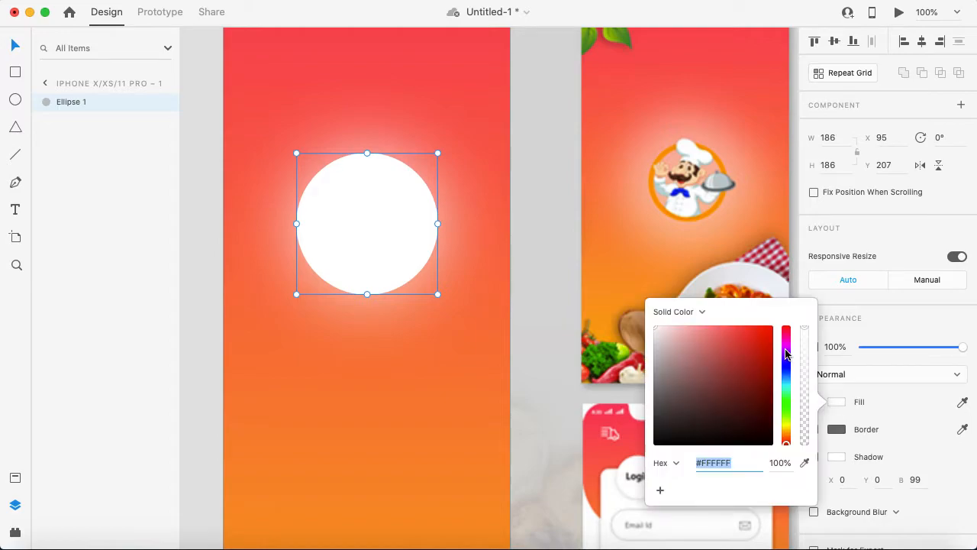
pyautogui.moveTo(804, 330)
pyautogui.mouseDown()
pyautogui.moveTo(814, 458)
pyautogui.moveTo(800, 319)
pyautogui.mouseUp()
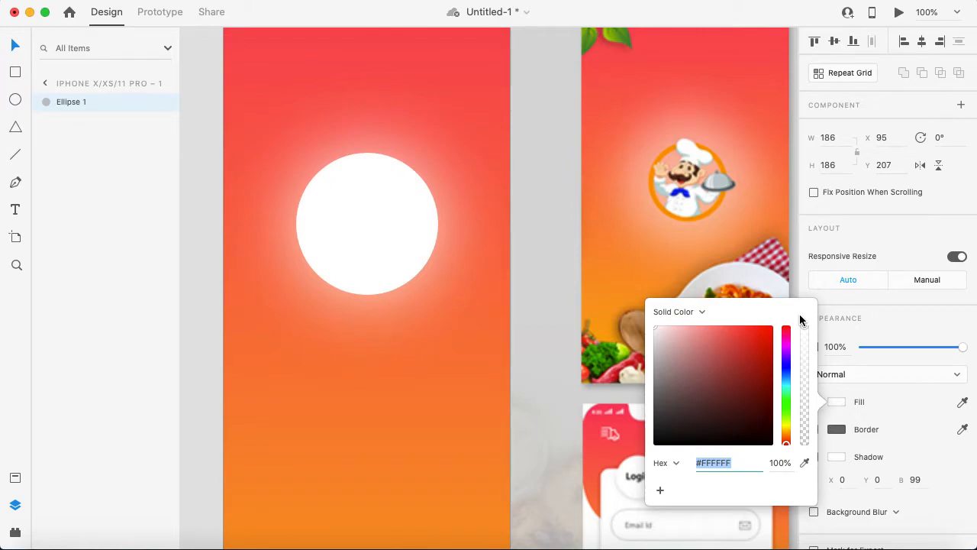
pyautogui.press('super+minus')
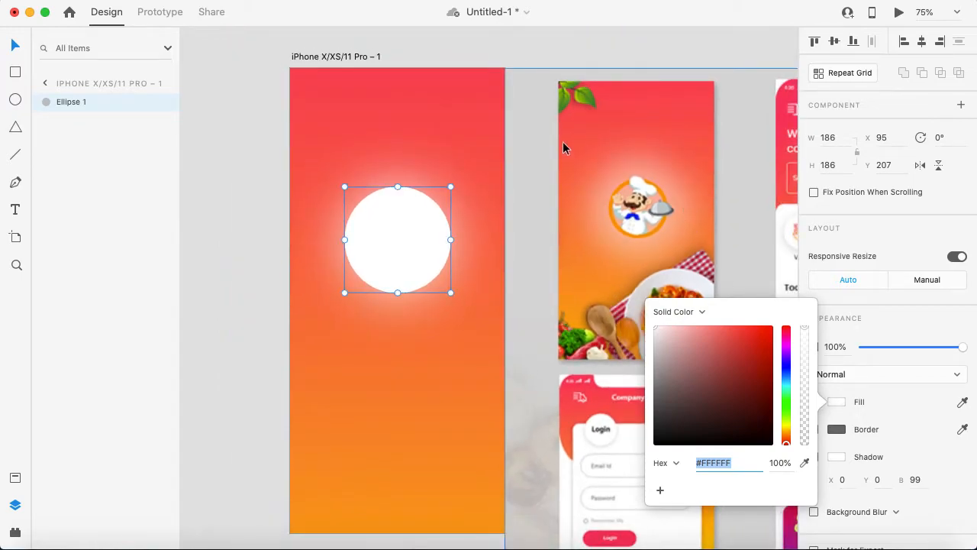
pyautogui.click(222, 175)
pyautogui.press('super+Tab')
pyautogui.press('super+Tab')
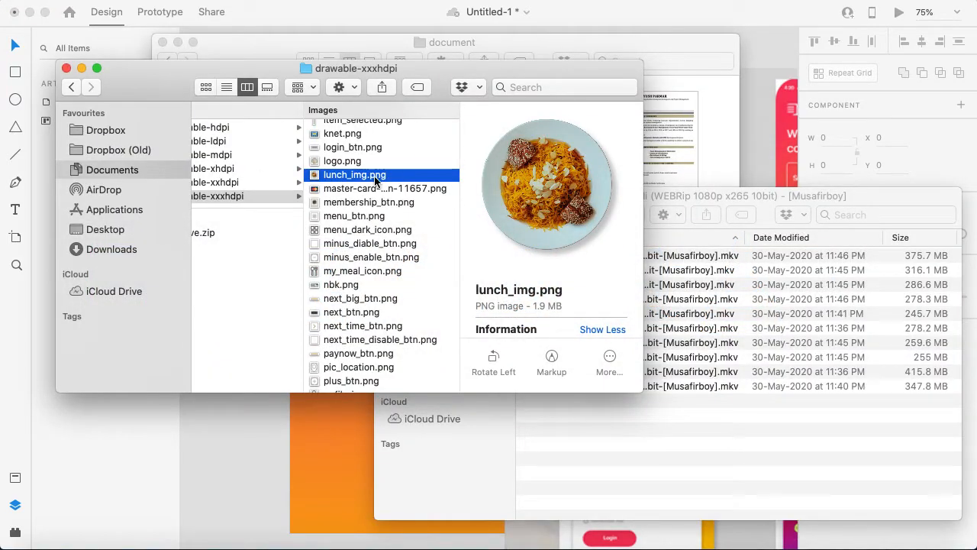
pyautogui.press('super+Tab')
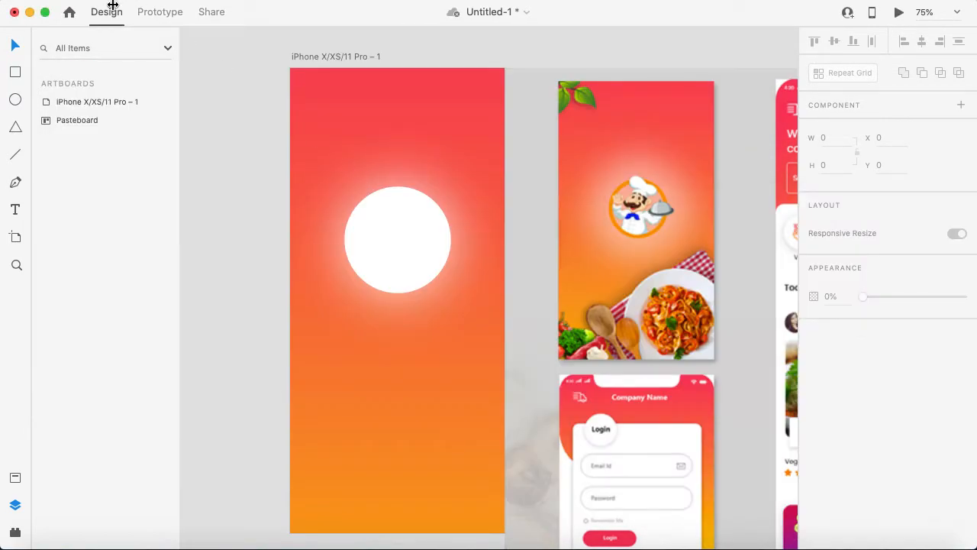
pyautogui.click(84, 3)
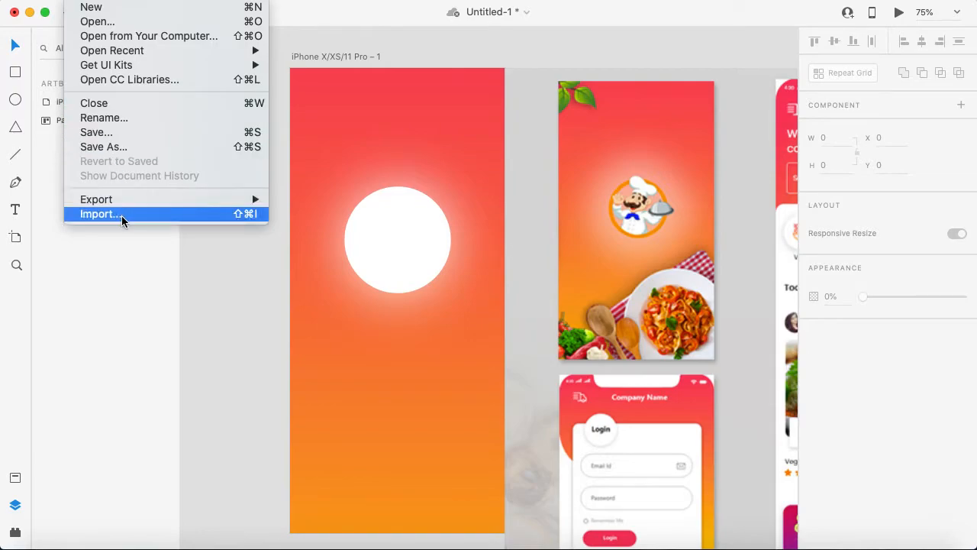
pyautogui.click(227, 270)
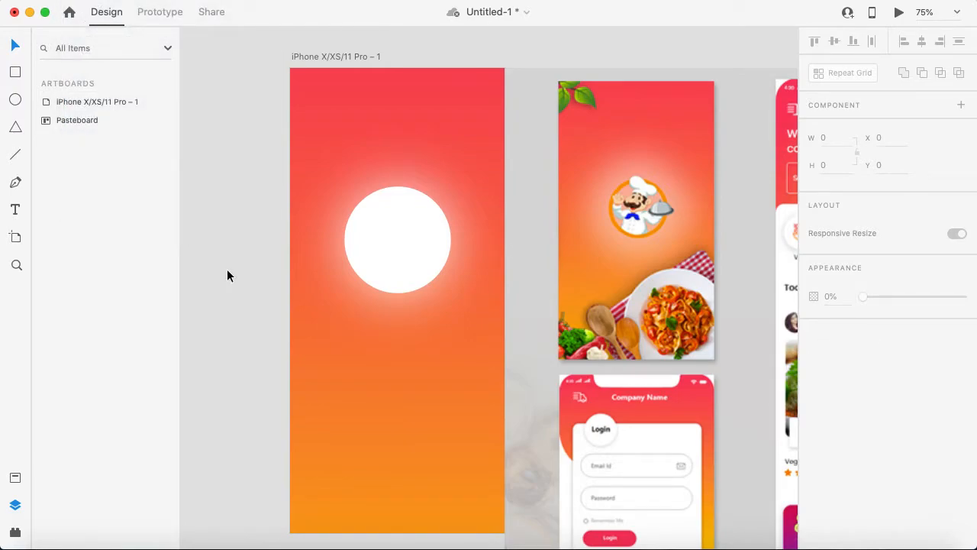
# Try placing lunch_img.png from Finder's drawable-xxxhdpi folder outside the circle, and undo the placement
pyautogui.press('super+Tab')
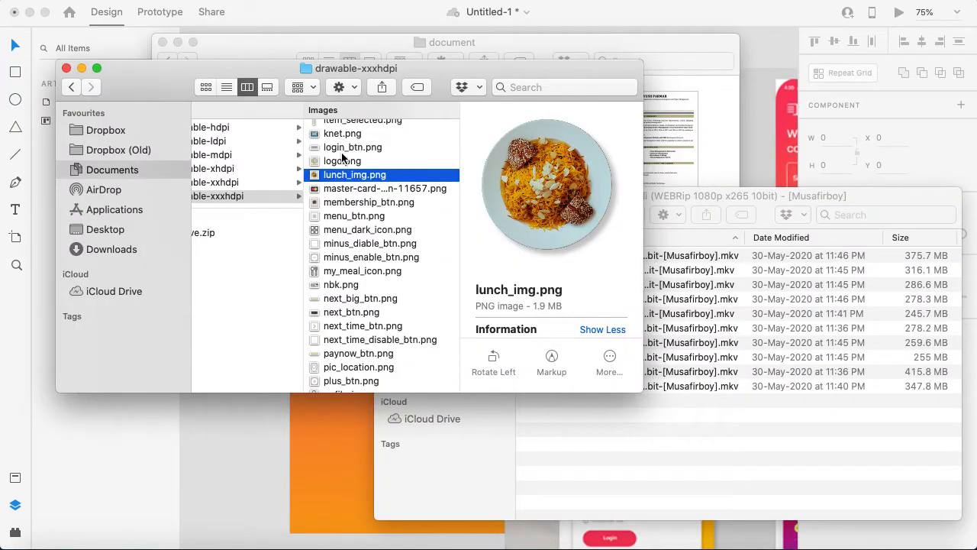
pyautogui.moveTo(330, 180); pyautogui.dragTo(211, 263)
pyautogui.press('super+Tab')
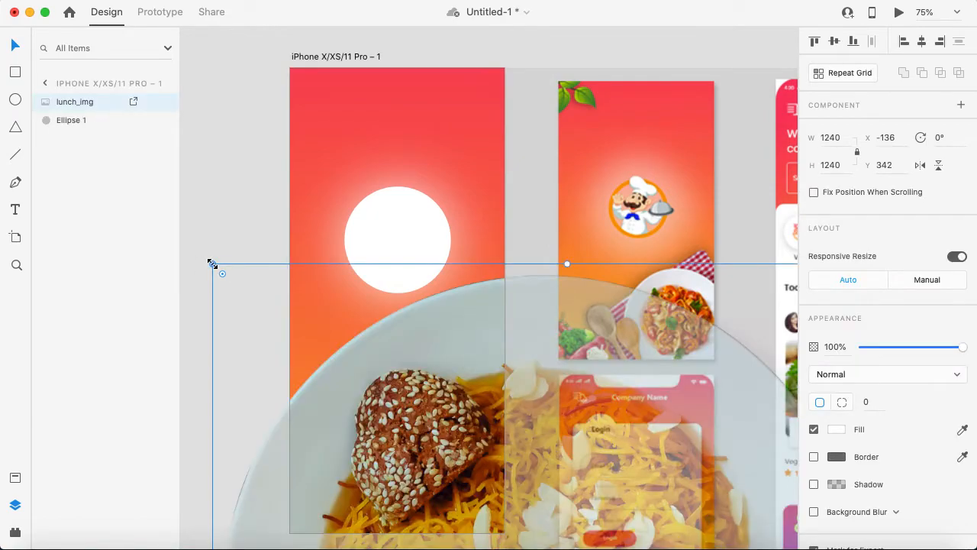
pyautogui.press('super+z')
# Fill the white circle with the lunch_img.png image from Finder's drawable-xxxhdpi folder
pyautogui.press('super+Tab')
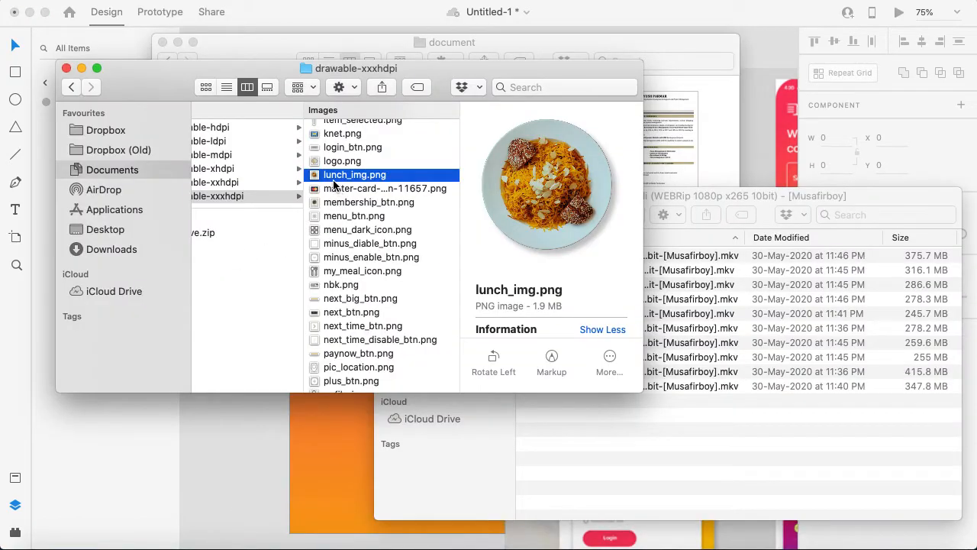
pyautogui.moveTo(335, 175); pyautogui.dragTo(394, 221)
pyautogui.press('super+Tab')
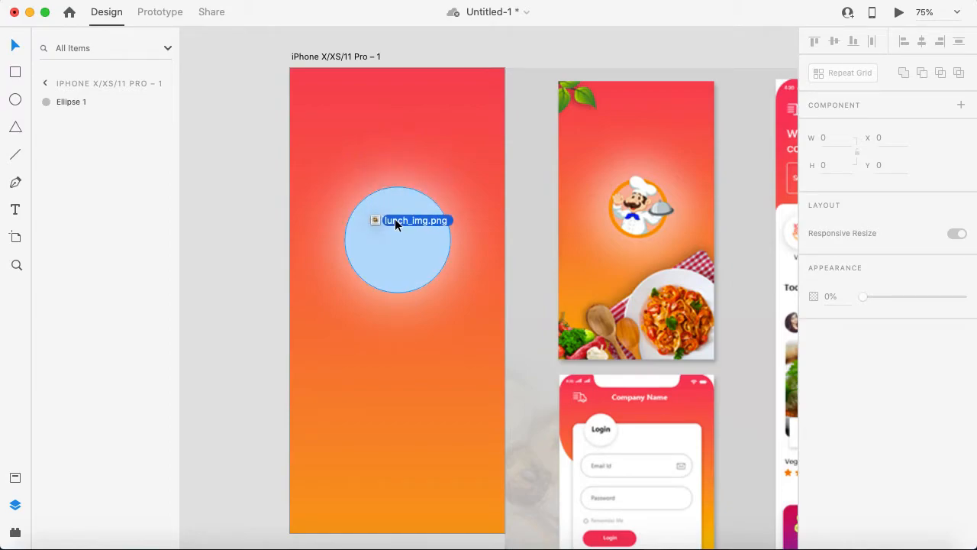
pyautogui.moveTo(394, 220)
pyautogui.mouseDown()
pyautogui.moveTo(389, 252)
pyautogui.moveTo(387, 237)
pyautogui.mouseUp()
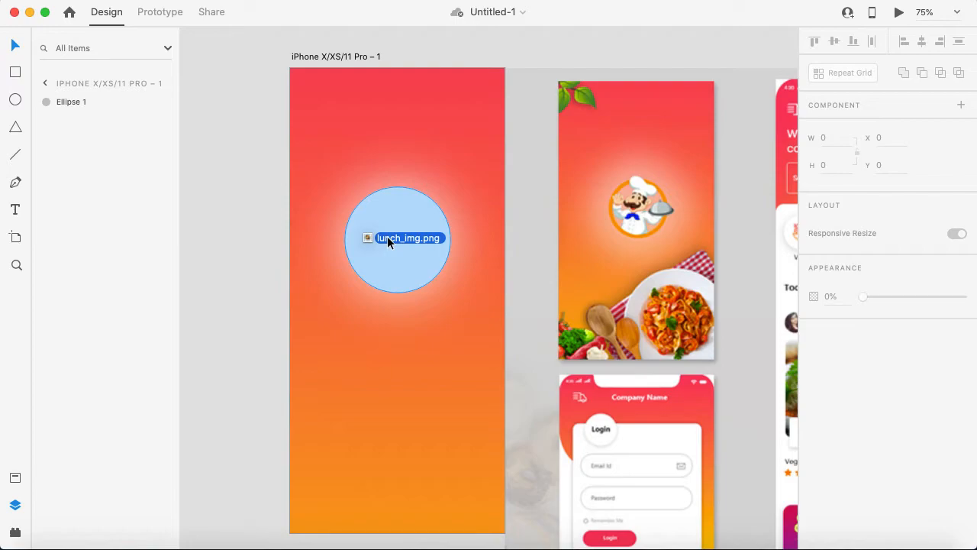
pyautogui.moveTo(387, 237); pyautogui.dragTo(386, 254)
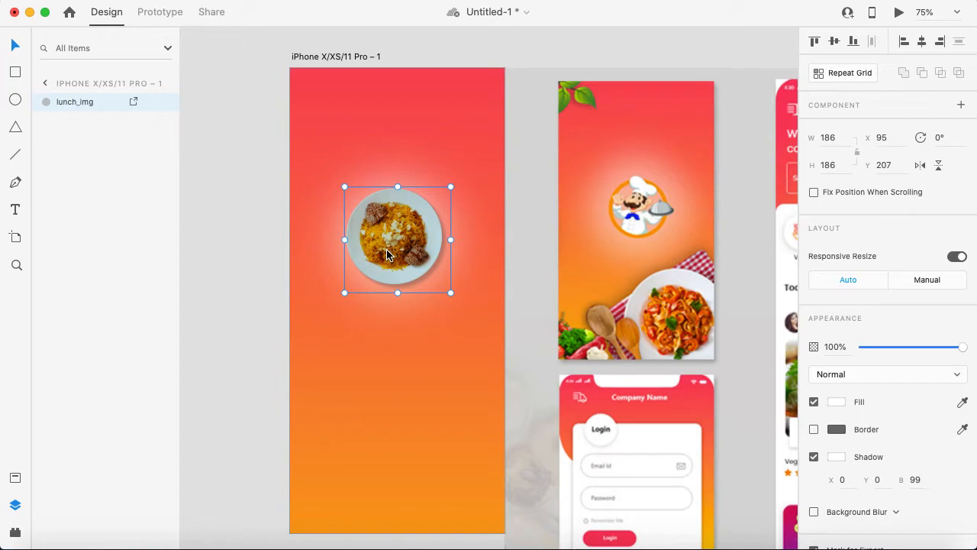
pyautogui.click(267, 281)
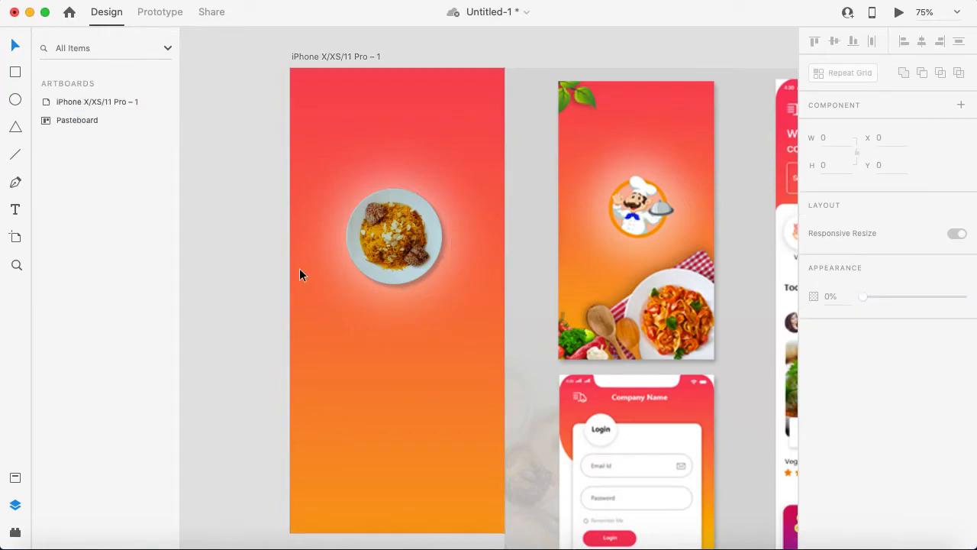
# Try moving the image-filled circle to about X 113, Y 220 on the artboard
pyautogui.moveTo(392, 245); pyautogui.dragTo(403, 250)
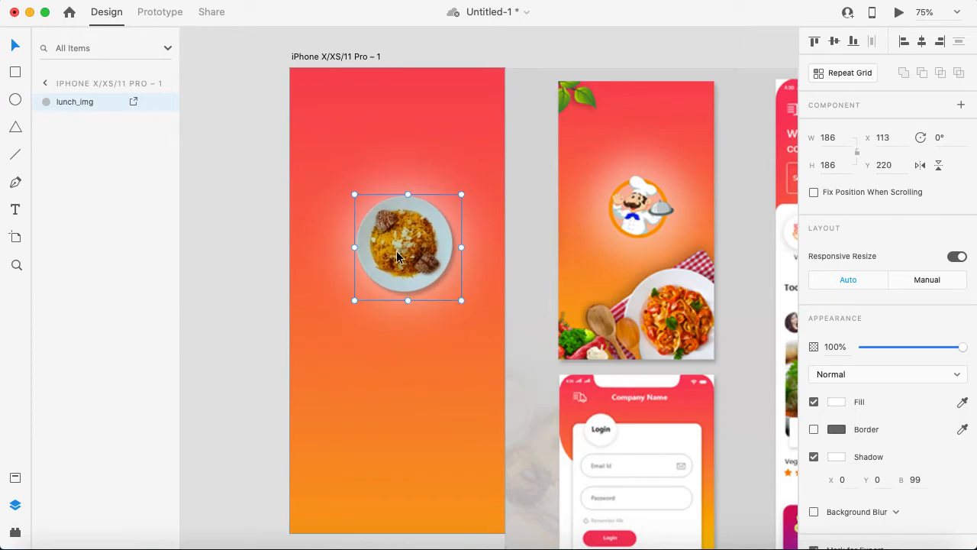
pyautogui.click(245, 201)
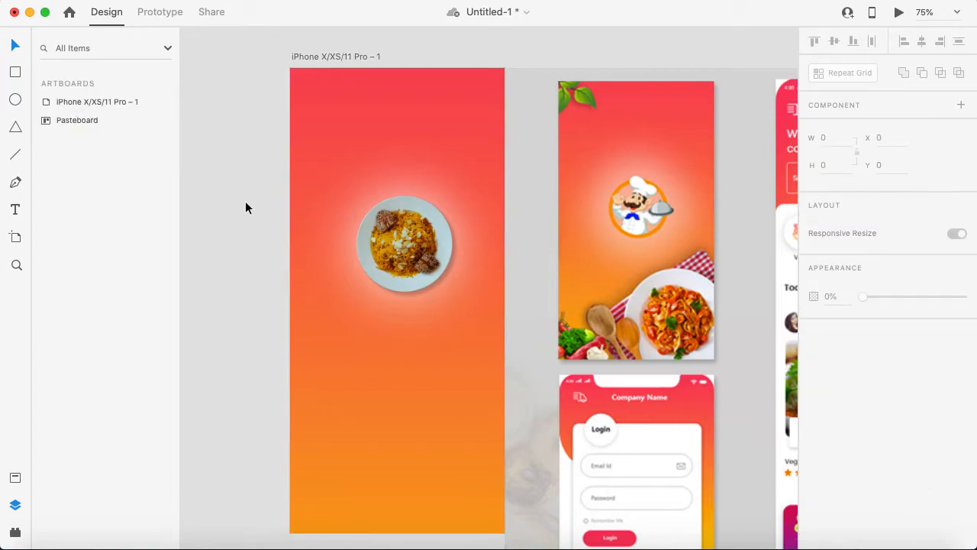
pyautogui.click(403, 248)
pyautogui.click(275, 277)
# Try shifting the food image inside the circle's outline and back
pyautogui.click(432, 247)
pyautogui.moveTo(421, 252); pyautogui.dragTo(442, 267)
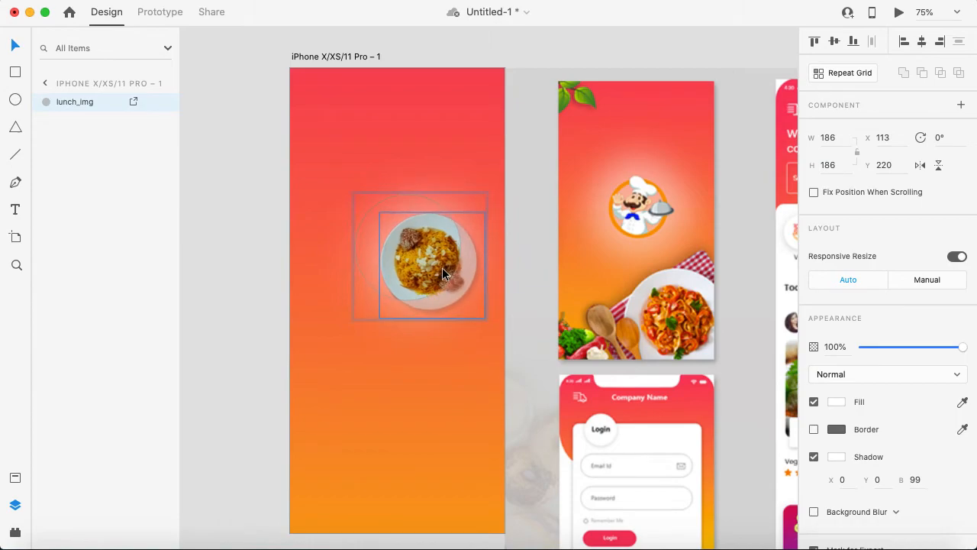
pyautogui.click(238, 344)
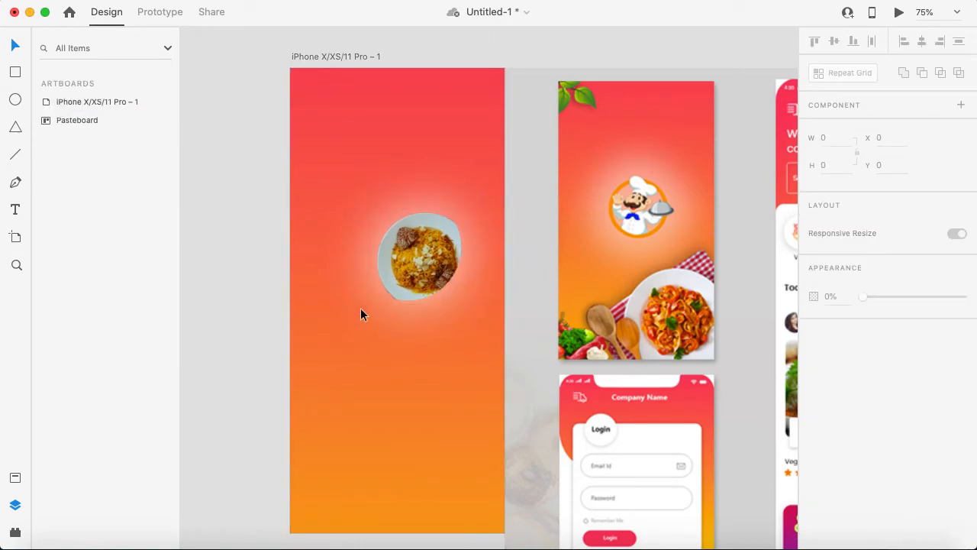
pyautogui.click(413, 257)
pyautogui.moveTo(412, 256); pyautogui.dragTo(398, 240)
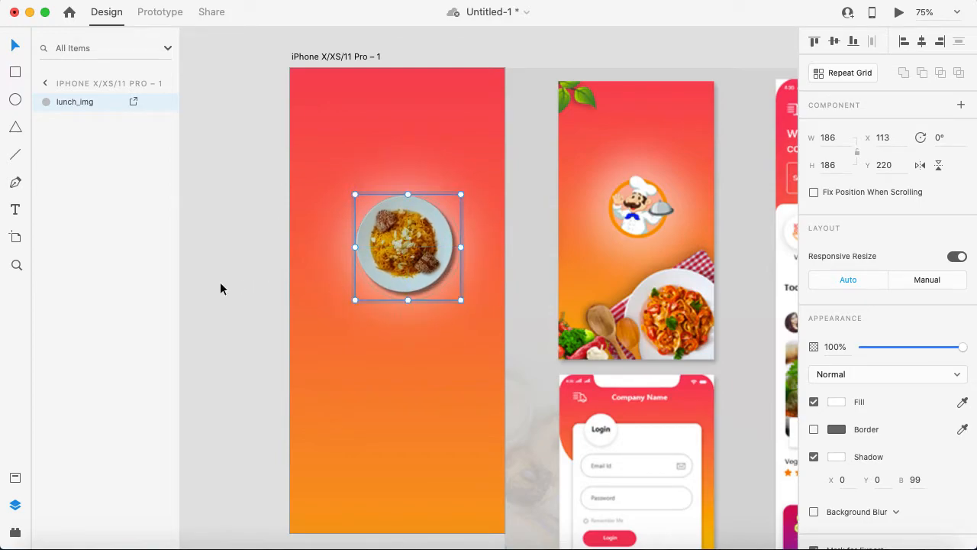
pyautogui.click(220, 287)
# Undo the circle's image fill and moves to get back the plain white glowing circle
pyautogui.click(385, 254)
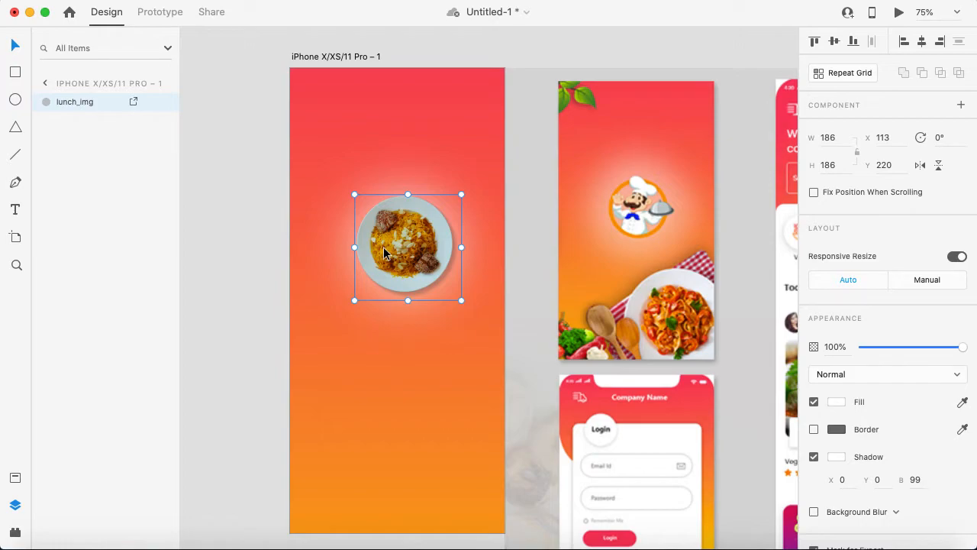
pyautogui.press('Delete')
pyautogui.press('super+z')
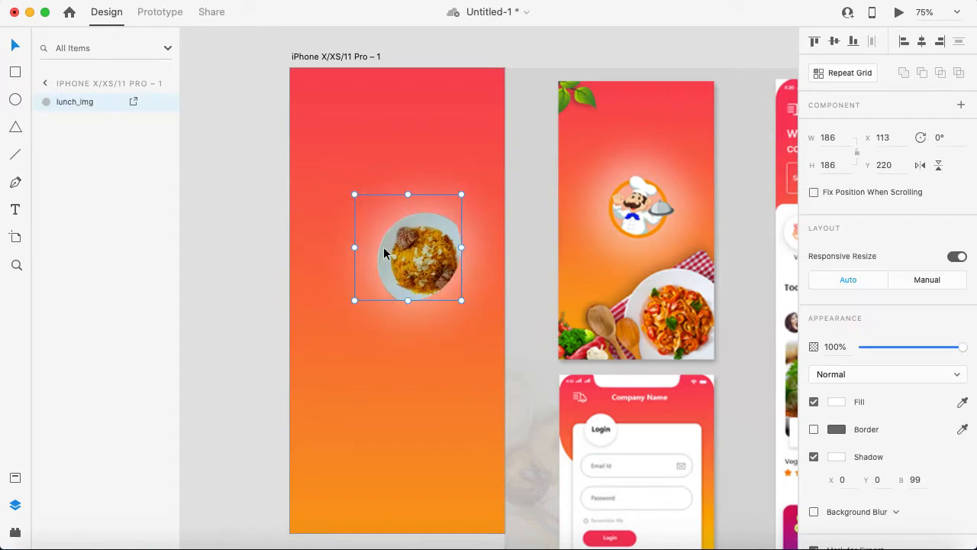
pyautogui.press('super+z')
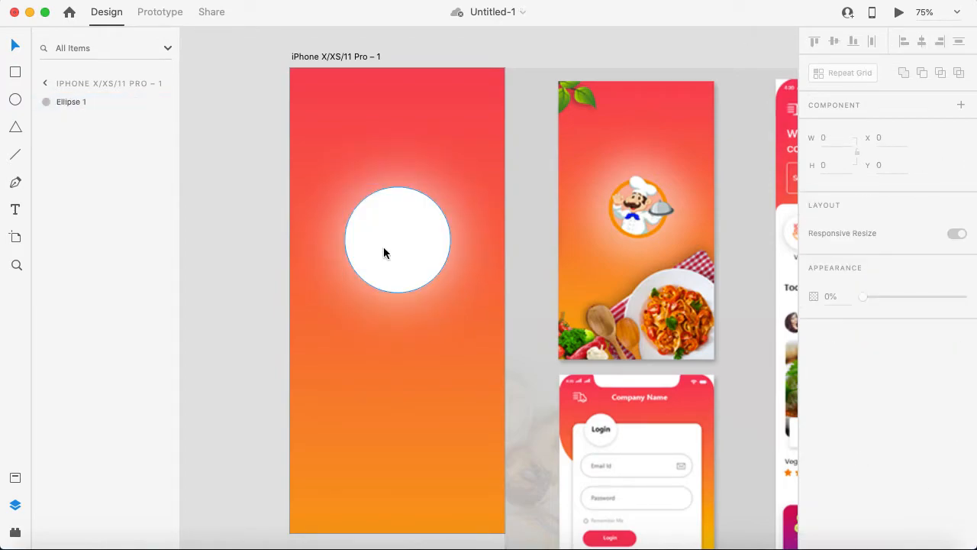
# Place lunch_img.png from Finder as a separate image on the artboard at about X -190, Y 134
pyautogui.press('super+Tab')
pyautogui.moveTo(351, 175); pyautogui.dragTo(452, 479)
pyautogui.press('super+Tab')
pyautogui.press('super+Tab')
pyautogui.press('super+Tab')
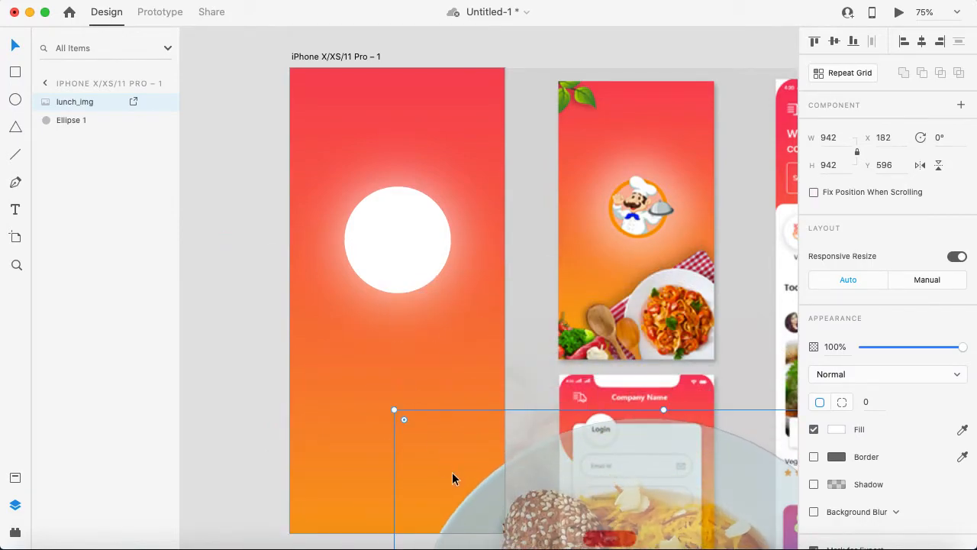
pyautogui.moveTo(490, 515); pyautogui.dragTo(269, 245)
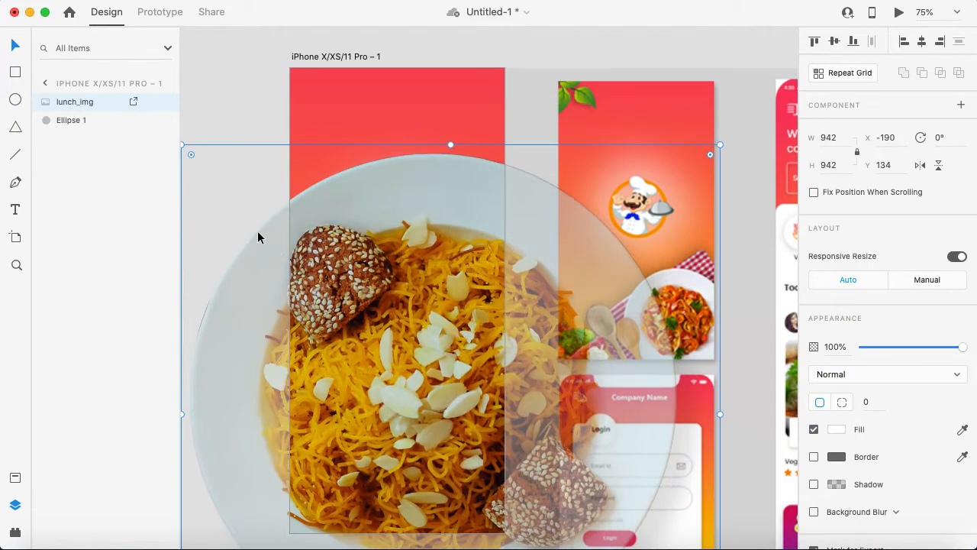
# Try scaling the food image down to about 402 px square, and undo the resize
pyautogui.moveTo(181, 146); pyautogui.dragTo(341, 264)
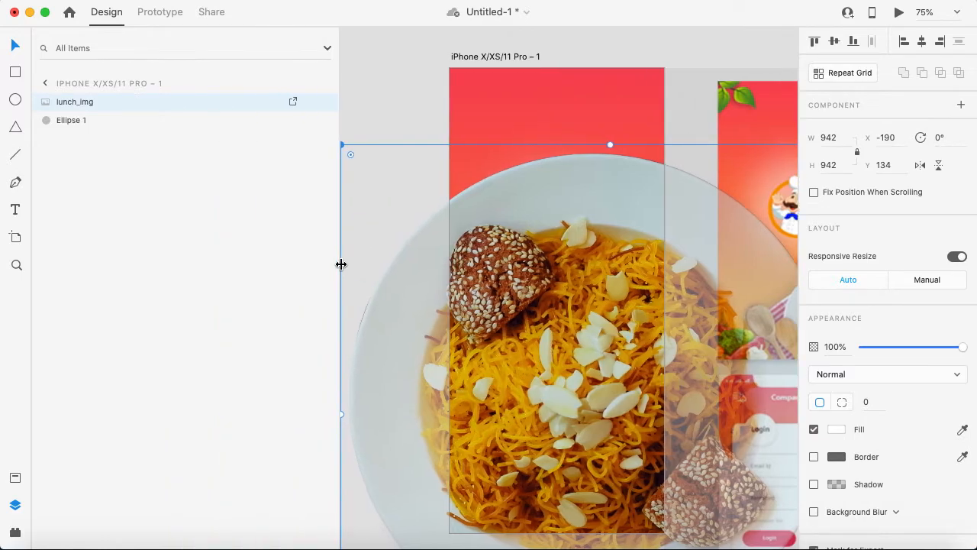
pyautogui.moveTo(338, 129); pyautogui.dragTo(194, 130)
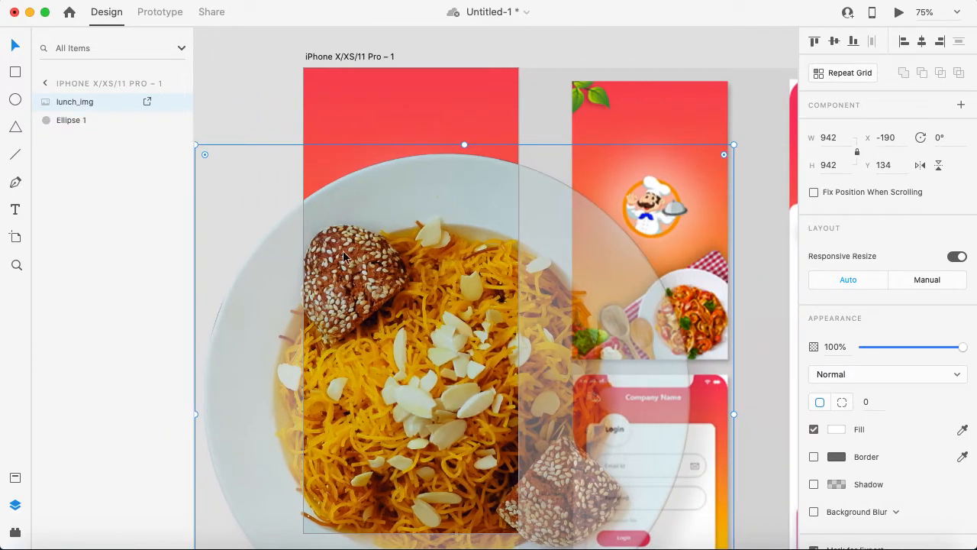
pyautogui.press('super+minus')
pyautogui.press('super+minus')
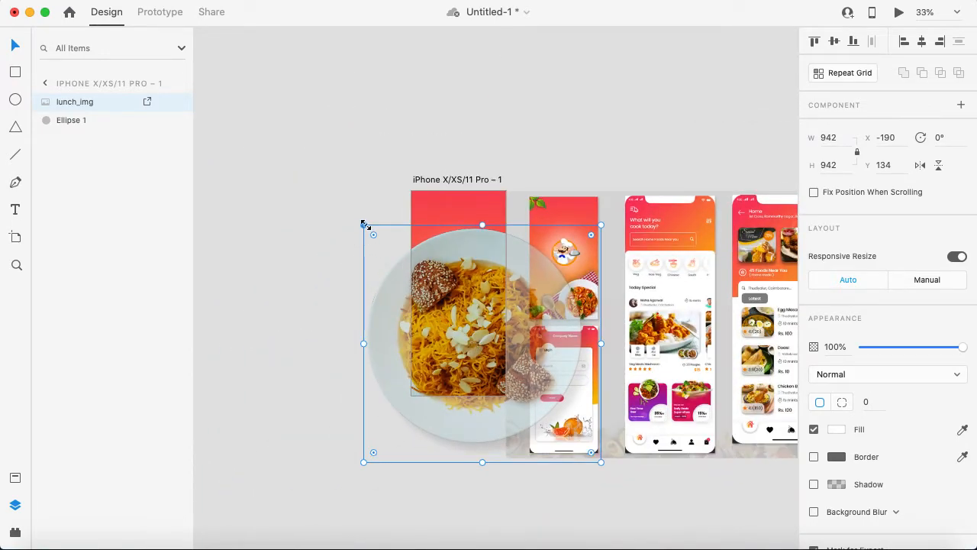
pyautogui.moveTo(364, 224); pyautogui.dragTo(480, 313)
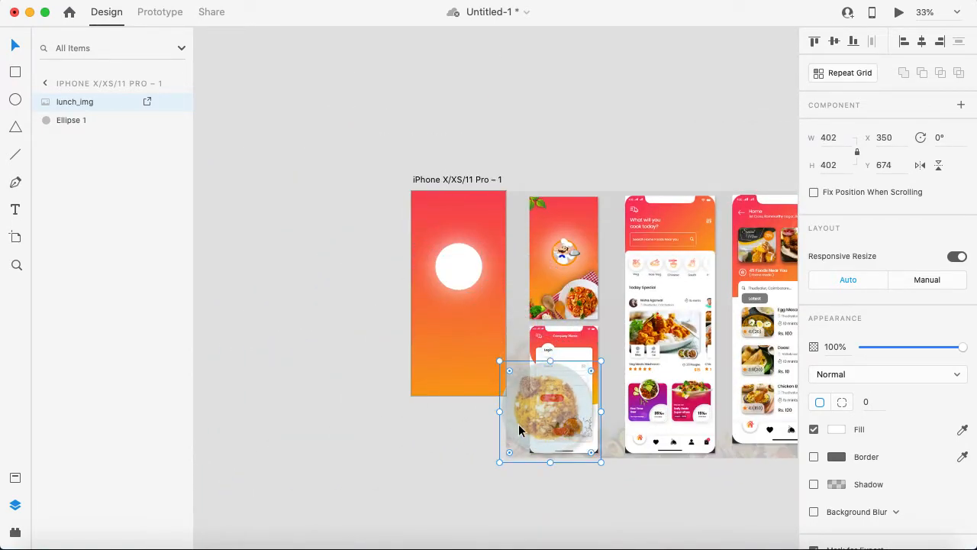
pyautogui.moveTo(588, 261); pyautogui.dragTo(638, 257)
pyautogui.press('super+z')
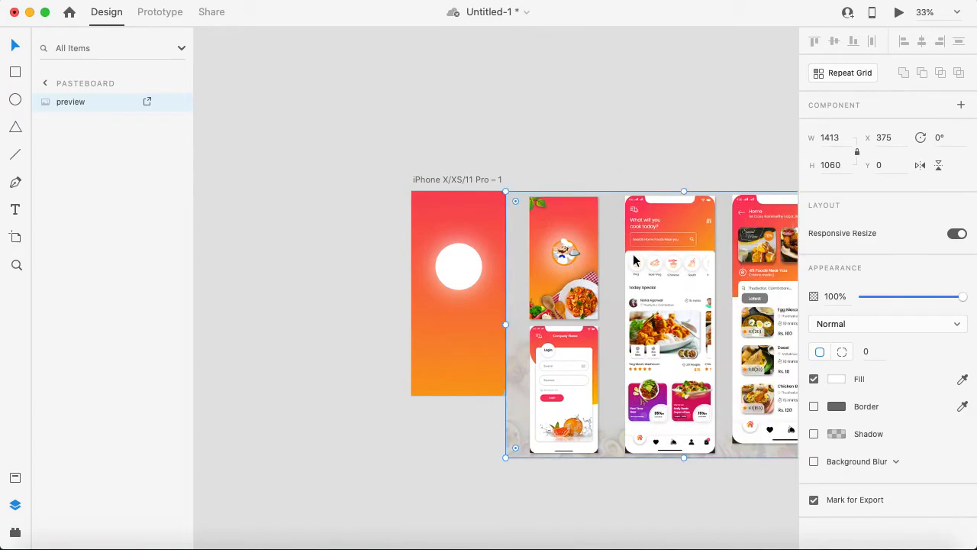
pyautogui.press('super+z')
# Move the reference preview image up and to the right, away from the artboard
pyautogui.click(640, 179)
pyautogui.moveTo(647, 241); pyautogui.dragTo(687, 126)
# Scale the food image down to about 294 px square and place it over the white circle
pyautogui.click(479, 252)
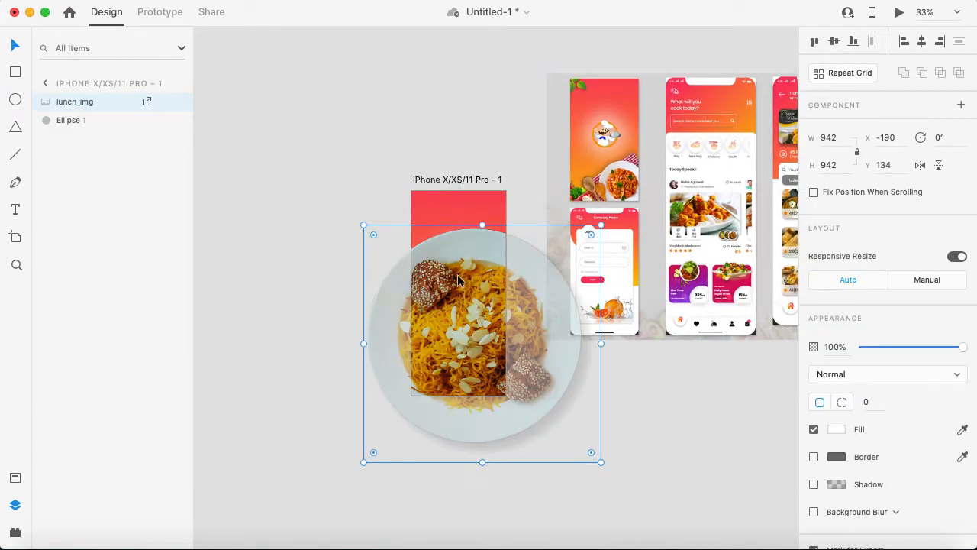
pyautogui.moveTo(362, 222); pyautogui.dragTo(526, 384)
pyautogui.moveTo(565, 428); pyautogui.dragTo(468, 275)
pyautogui.press('super+1')
pyautogui.click(469, 274)
pyautogui.moveTo(427, 246)
pyautogui.mouseDown()
pyautogui.moveTo(441, 268)
pyautogui.moveTo(434, 249)
pyautogui.mouseUp()
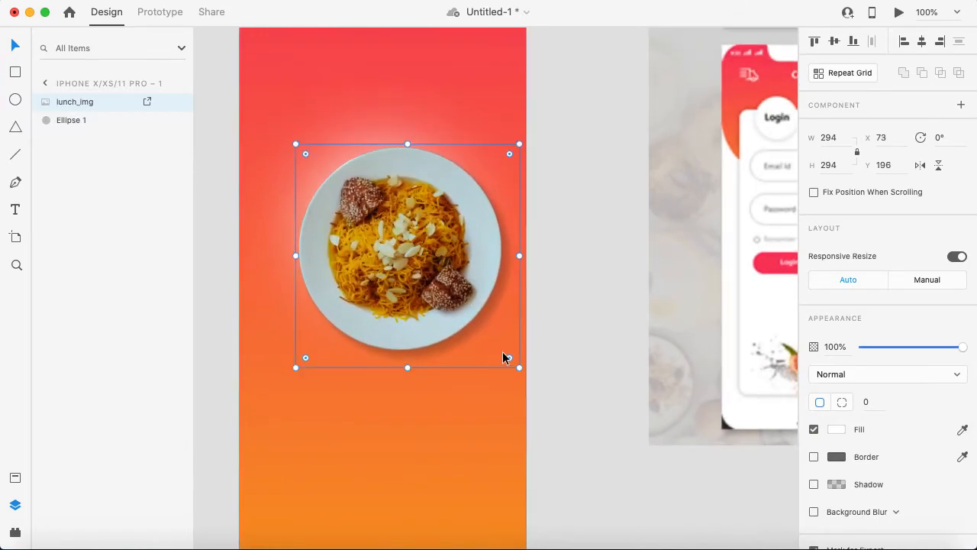
# Shrink the food image to about 203 px square and align it over the white circle at about X 93, Y 205
pyautogui.moveTo(518, 367); pyautogui.dragTo(441, 290)
pyautogui.rightClick(365, 230)
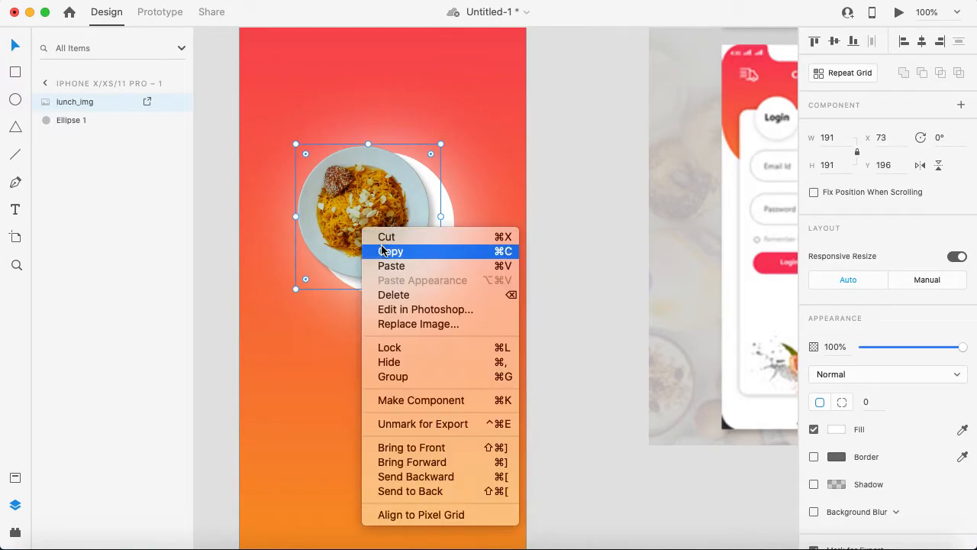
pyautogui.click(344, 198)
pyautogui.moveTo(343, 198); pyautogui.dragTo(363, 207)
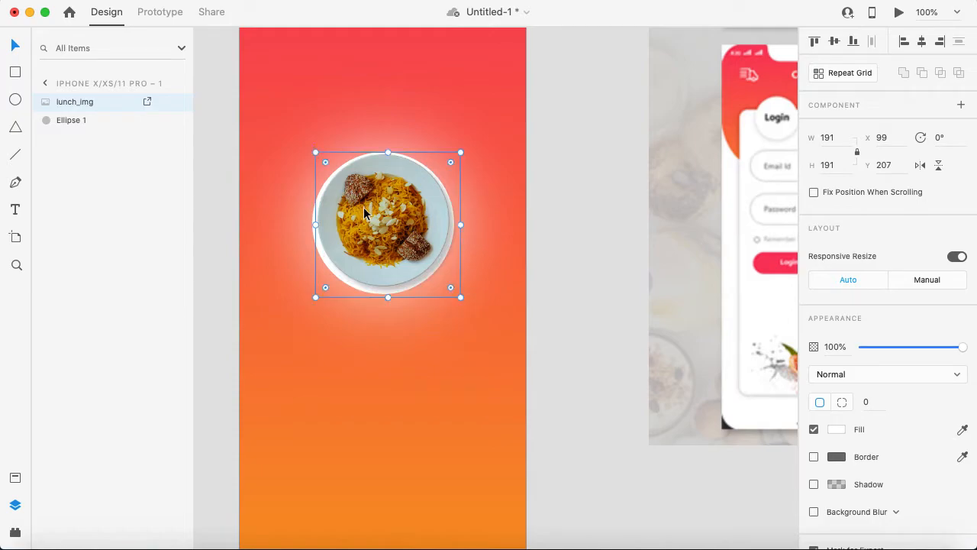
pyautogui.moveTo(460, 297); pyautogui.dragTo(465, 303)
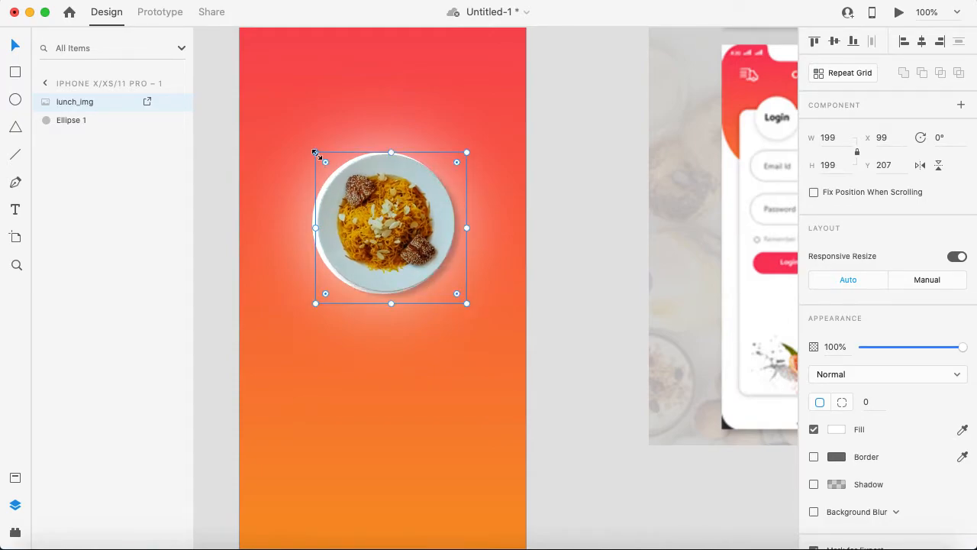
pyautogui.moveTo(315, 153); pyautogui.dragTo(306, 151)
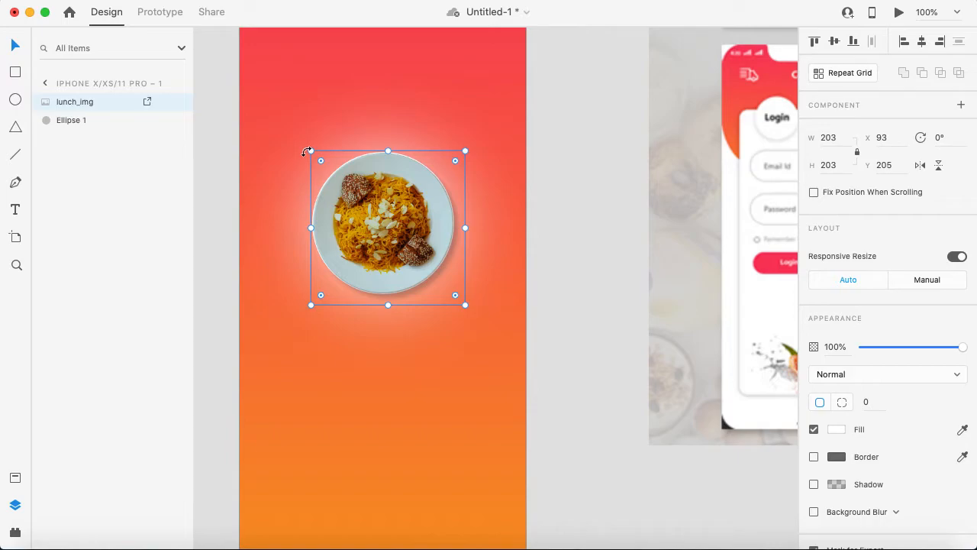
# Move the food image off the artboard to expose the white circle, and put it back over the circle
pyautogui.press('super+minus')
pyautogui.moveTo(431, 260); pyautogui.dragTo(291, 213)
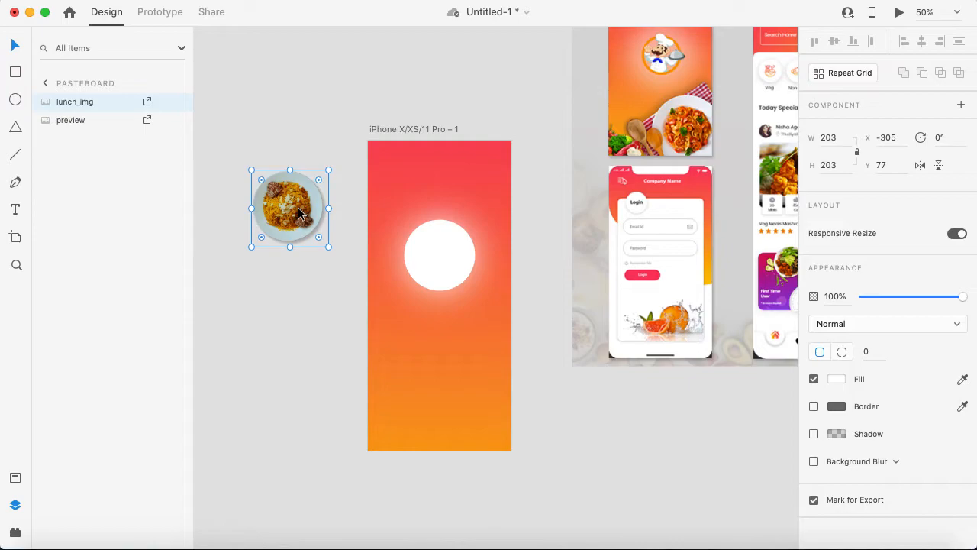
pyautogui.moveTo(299, 213); pyautogui.dragTo(450, 258)
# Enlarge the food image to about 212 px square and reposition it over the circle at about X 88, Y 198
pyautogui.scroll(3, 450, 258)
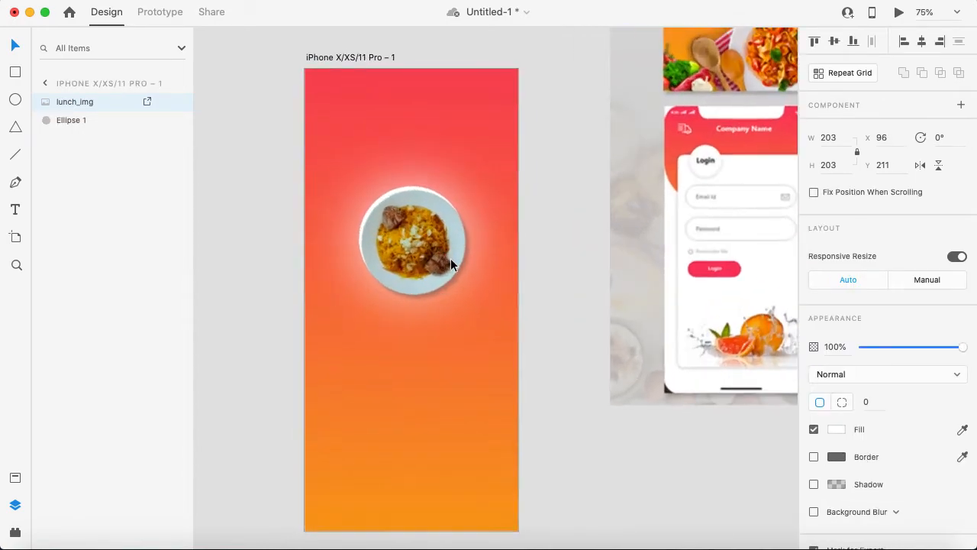
pyautogui.scroll(2, 450, 258)
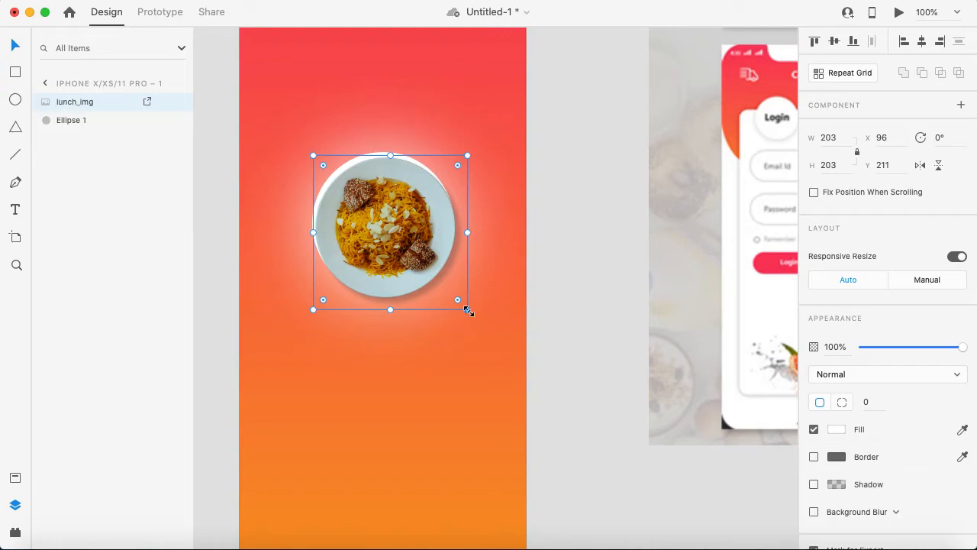
pyautogui.moveTo(469, 312); pyautogui.dragTo(473, 316)
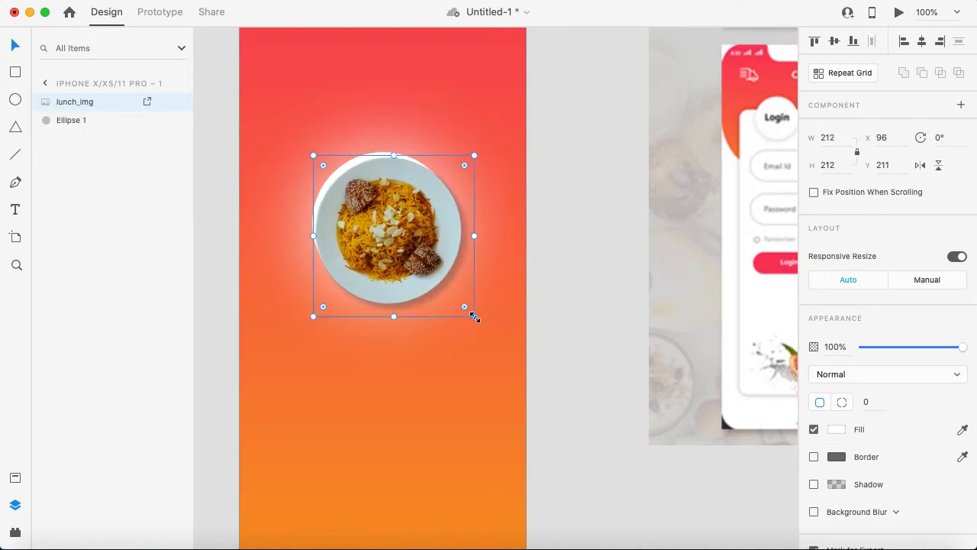
pyautogui.moveTo(412, 256); pyautogui.dragTo(406, 246)
pyautogui.click(554, 294)
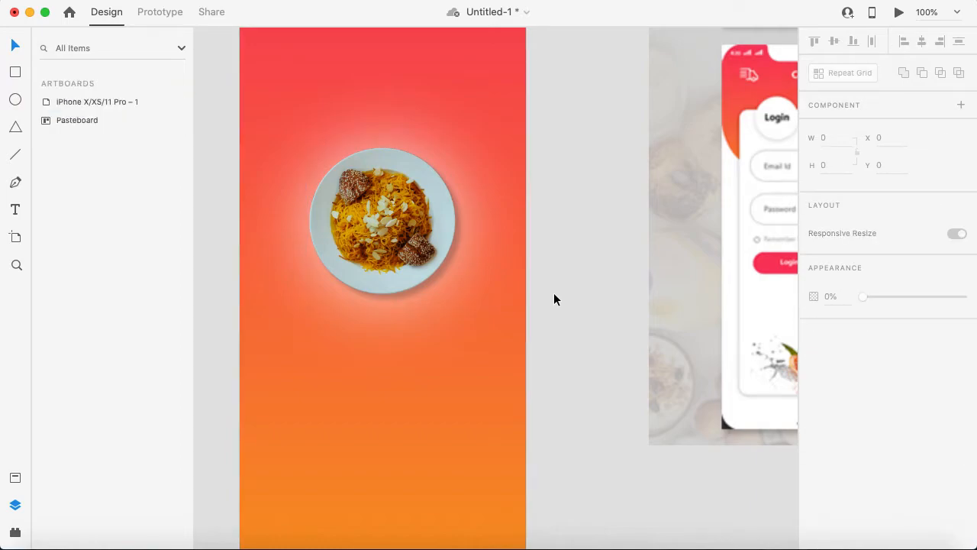
# Set the food image's width to 210 with its proportions locked
pyautogui.click(429, 242)
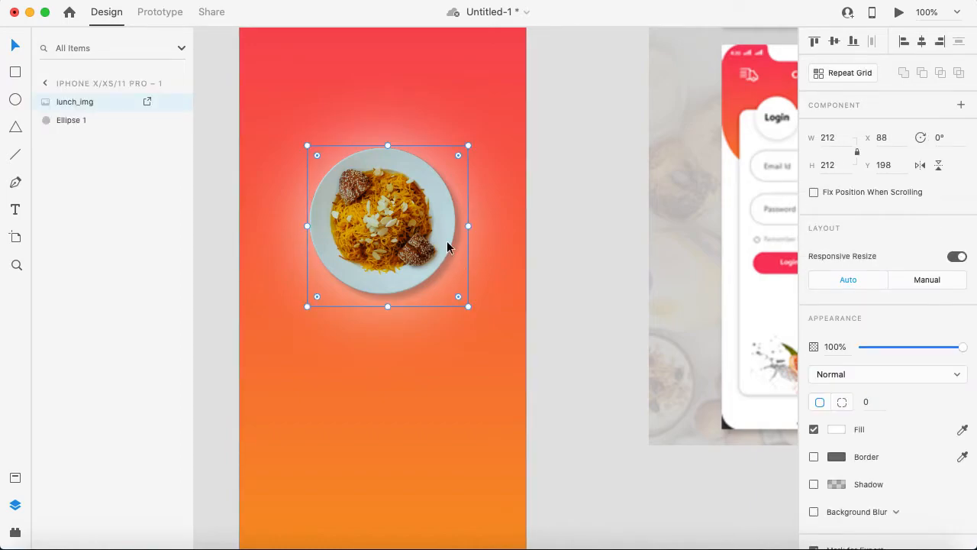
pyautogui.click(842, 138)
pyautogui.write('210')
pyautogui.press('Return')
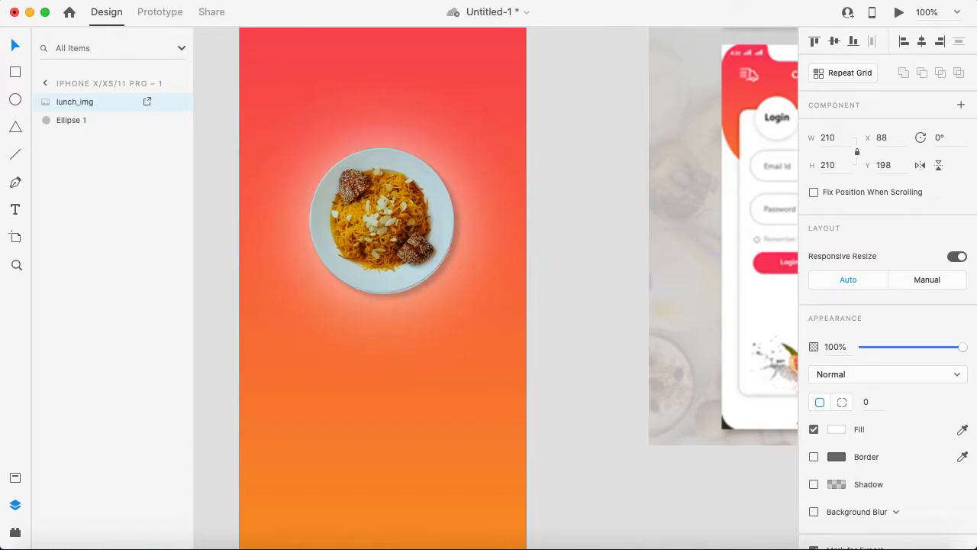
# Nudge the food image 4 px down and 1 px right to X 89, Y 202
pyautogui.click(377, 225)
pyautogui.press('Down')
pyautogui.press('Down')
pyautogui.press('Down')
pyautogui.press('Down')
pyautogui.press('Right')
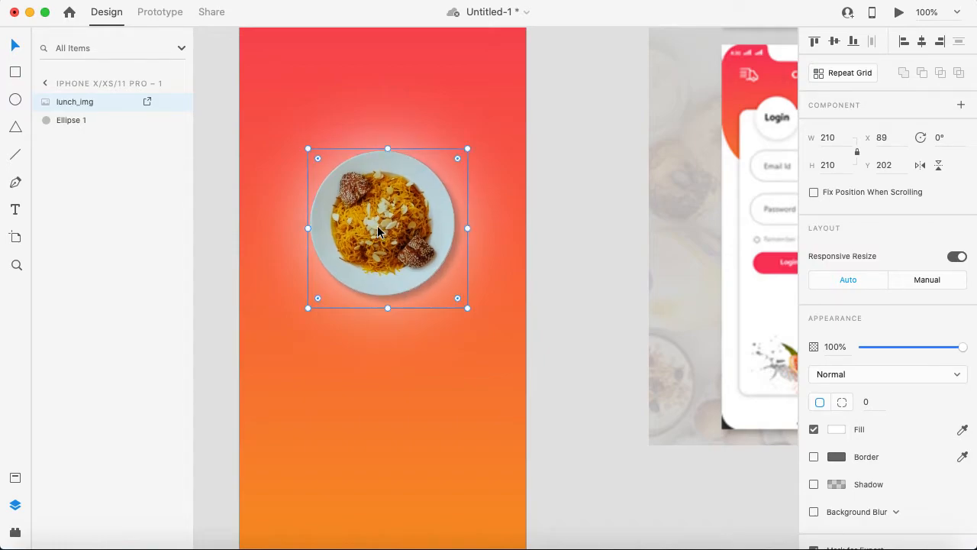
pyautogui.press('super+minus')
pyautogui.click(317, 237)
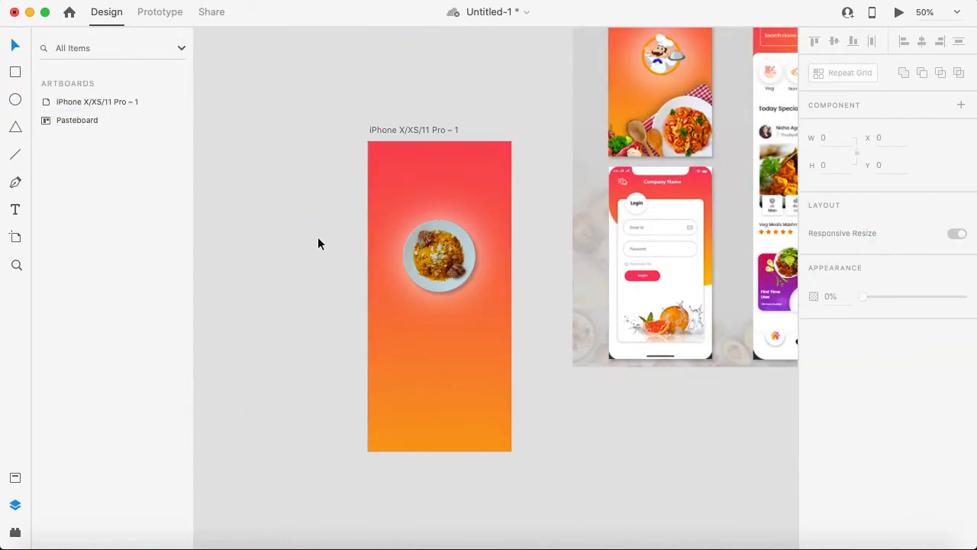
# Shift the food image right to X 165 to expose the white circle, and group the two together
pyautogui.click(442, 260)
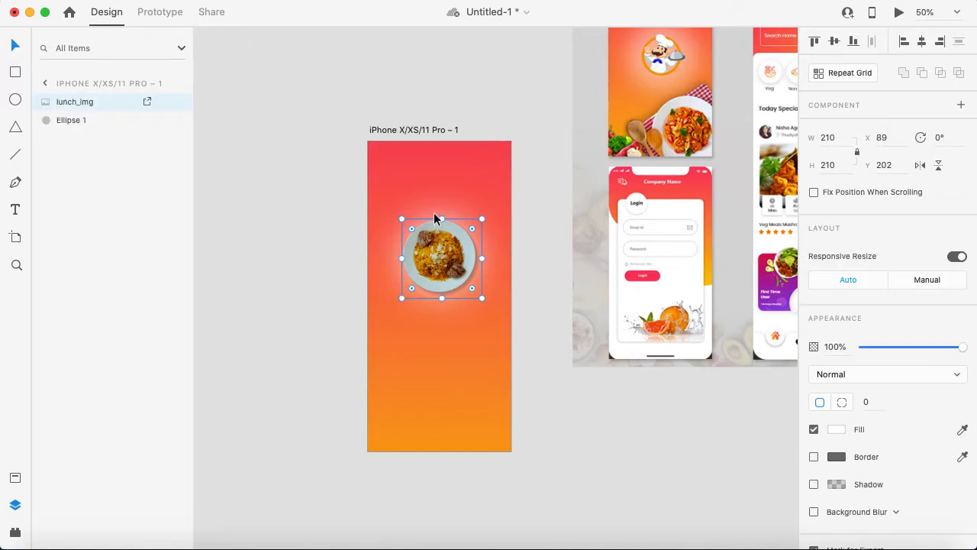
pyautogui.moveTo(439, 244); pyautogui.dragTo(464, 241)
pyautogui.keyDown('shift'); pyautogui.click(422, 251); pyautogui.keyUp('shift')
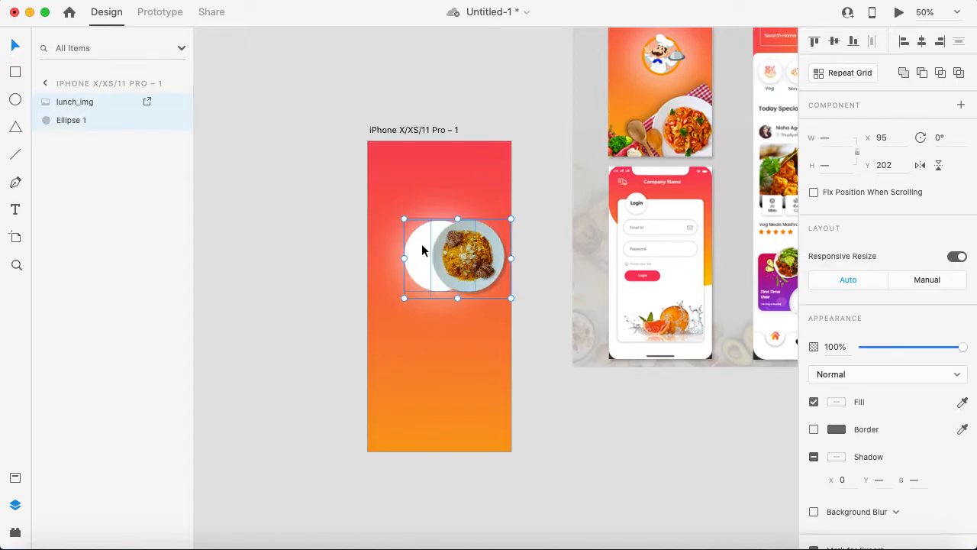
pyautogui.press('super+g')
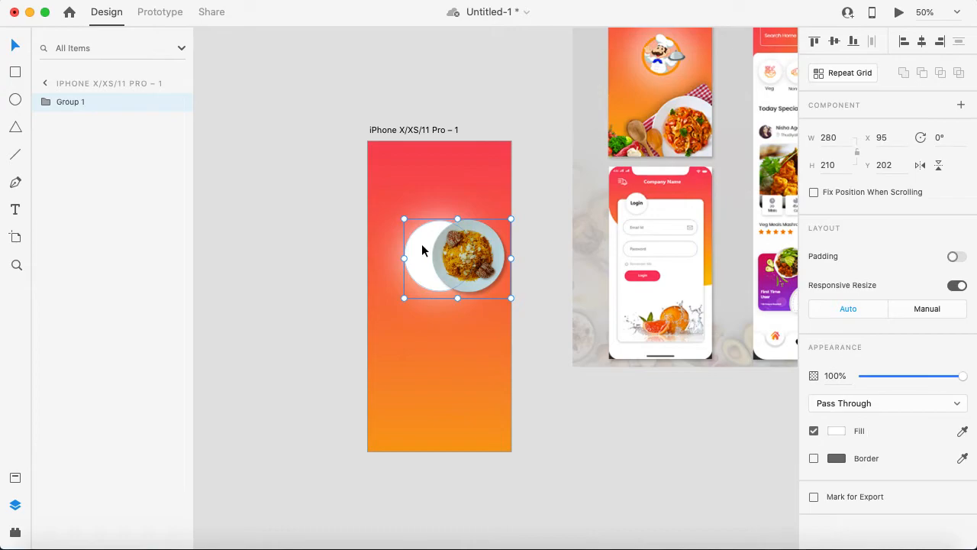
pyautogui.click(289, 254)
# Select the food image inside the group and shift it left over the white circle to X 92
pyautogui.doubleClick(453, 254)
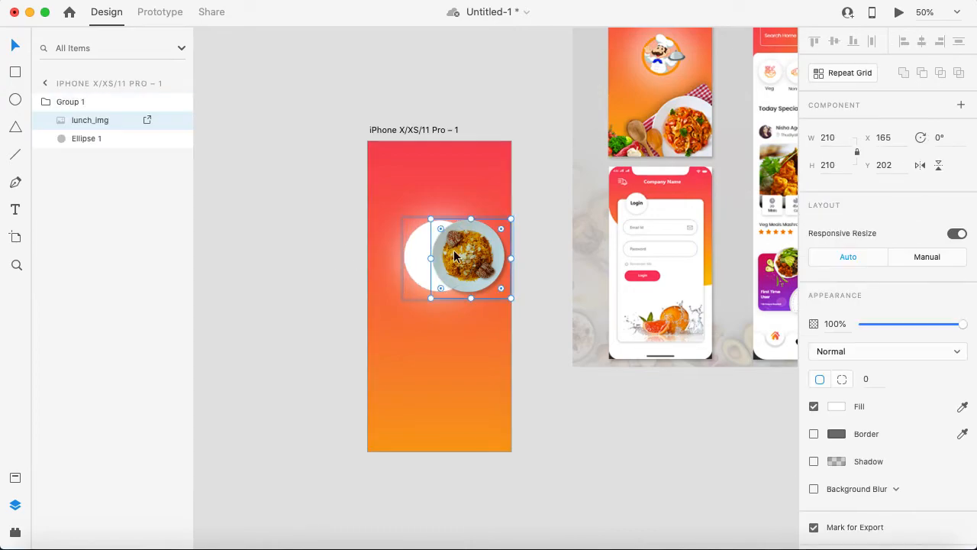
pyautogui.hotkey('shift', 'Left')
pyautogui.hotkey('shift', 'Left')
pyautogui.hotkey('shift', 'Left')
pyautogui.hotkey('shift', 'Left')
pyautogui.hotkey('shift', 'Left')
pyautogui.hotkey('shift', 'Left')
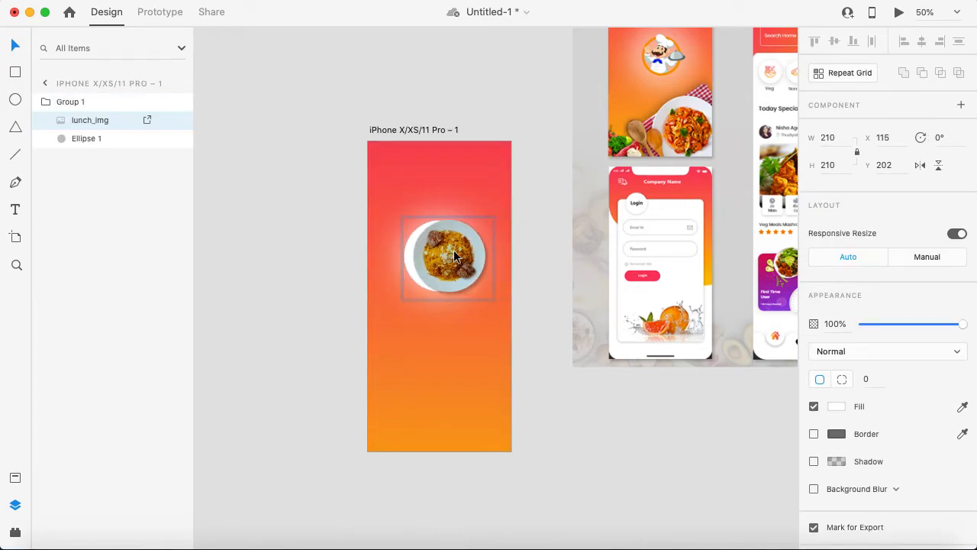
pyautogui.hotkey('shift', 'Left')
pyautogui.press('Left')
pyautogui.press('Left')
pyautogui.press('Left')
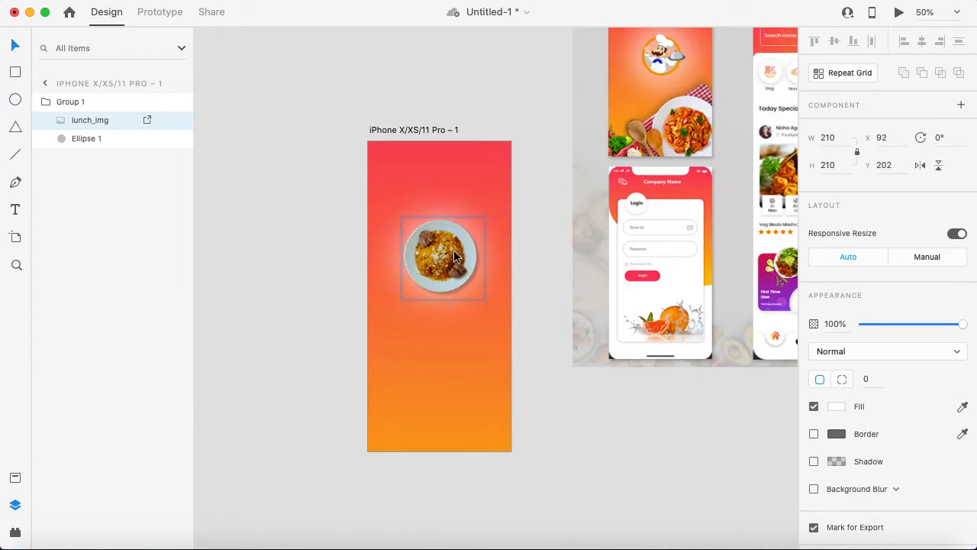
# Examine close up how the food image sits over the glowing circle
pyautogui.press('super+equal')
pyautogui.press('super+equal')
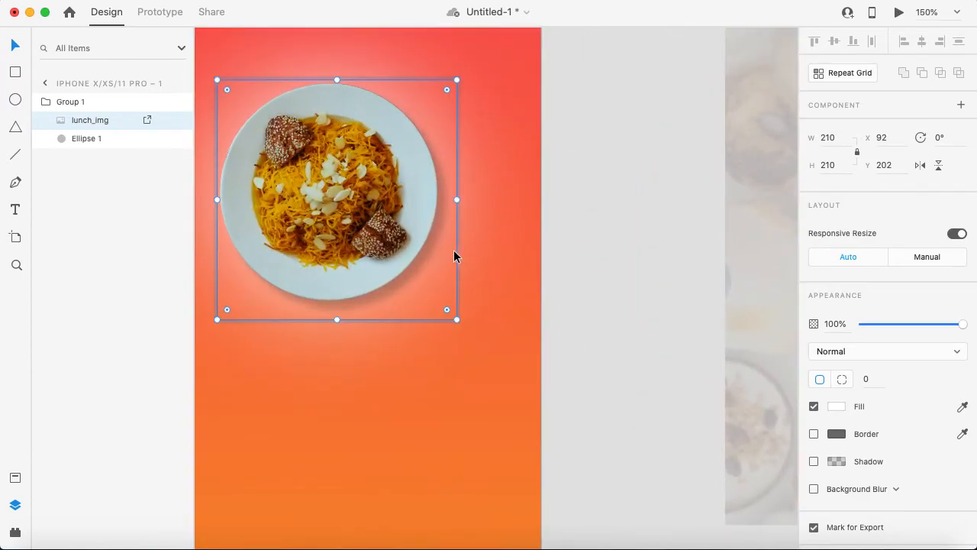
pyautogui.hscroll(-3, 430, 244)
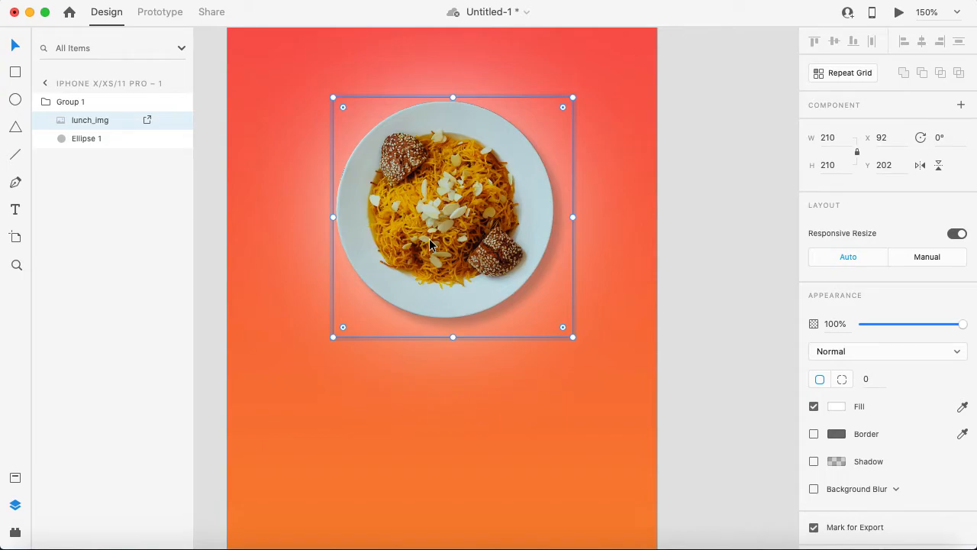
pyautogui.click(656, 311)
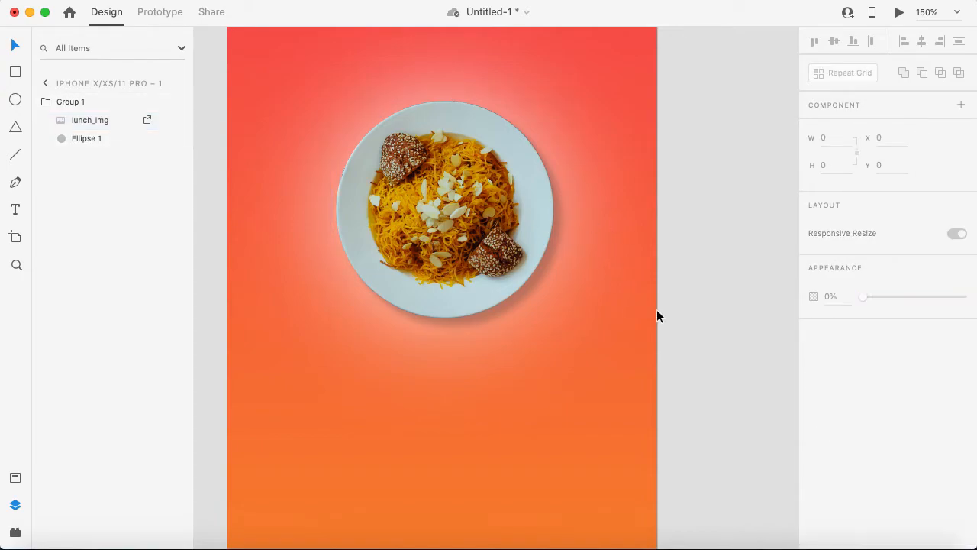
pyautogui.press('super+minus')
pyautogui.press('super+minus')
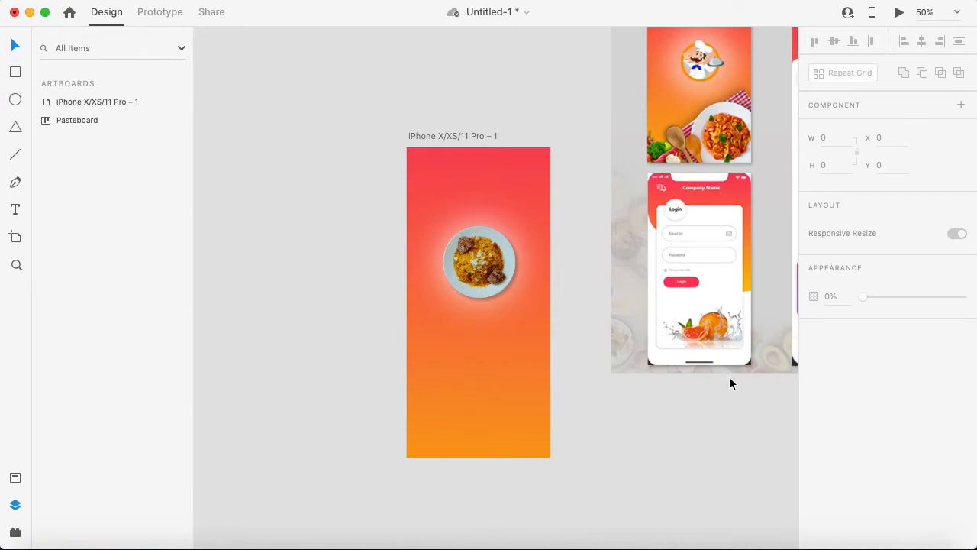
pyautogui.hscroll(3, 514, 337)
pyautogui.scroll(-2, 514, 337)
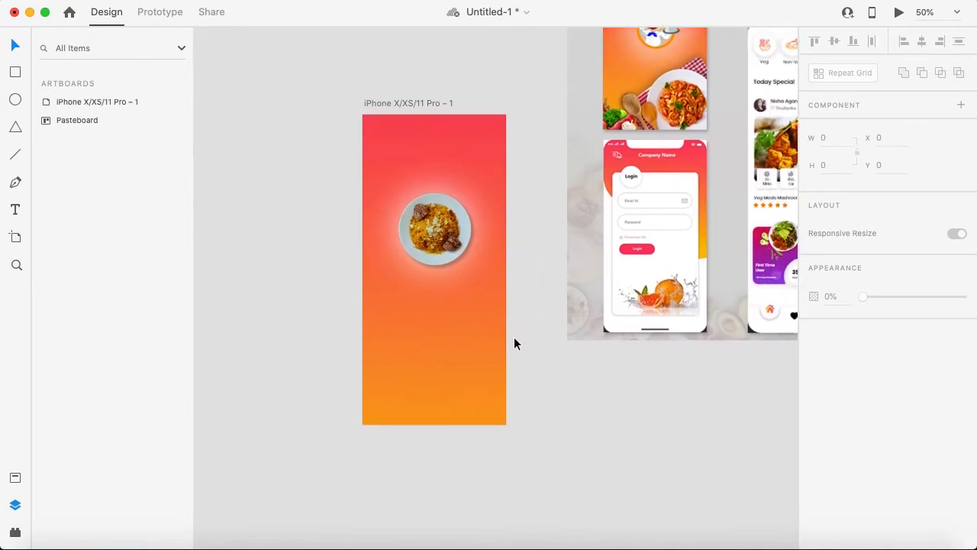
# Enlarge the plate group to about 484 px square and move it to the artboard's lower part at about X -45, Y 457
pyautogui.click(432, 244)
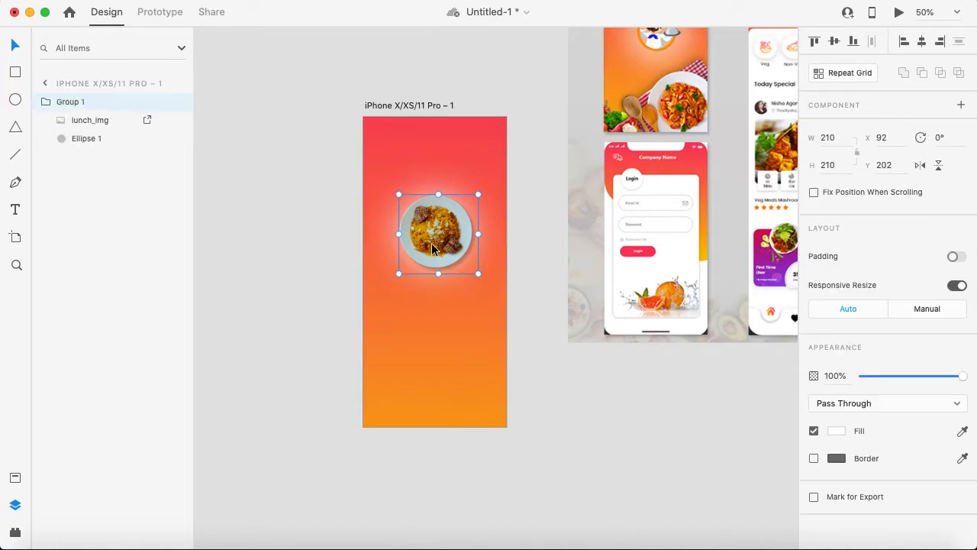
pyautogui.moveTo(478, 194); pyautogui.dragTo(531, 142)
pyautogui.moveTo(457, 244); pyautogui.dragTo(471, 392)
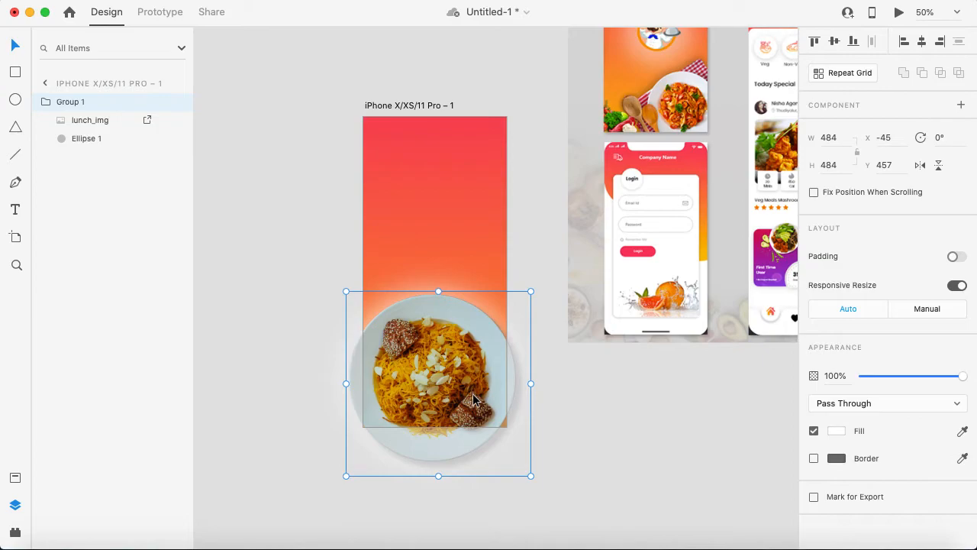
pyautogui.click(598, 393)
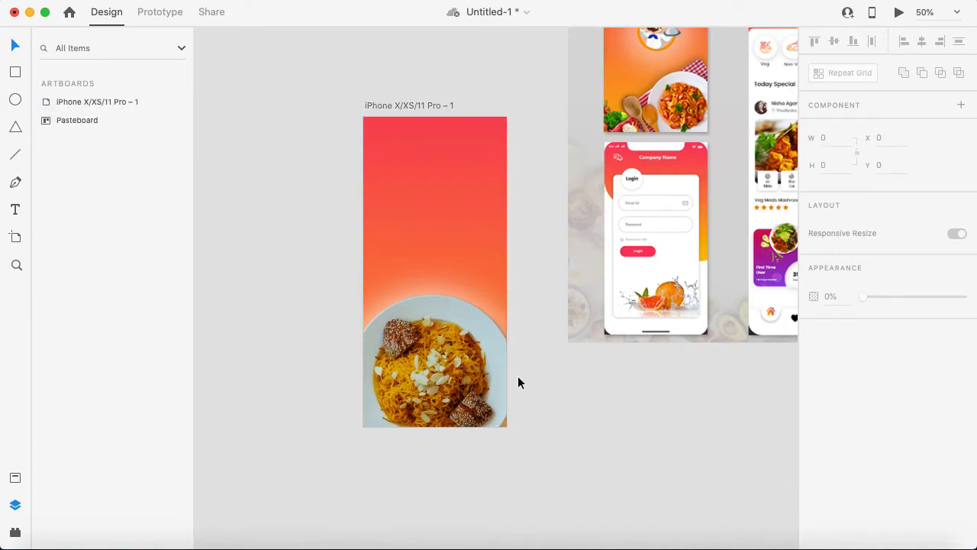
# Add the text "Company Name" on the gradient above the plate, starting at about X 105
pyautogui.scroll(3, 568, 386)
pyautogui.hscroll(-2, 567, 386)
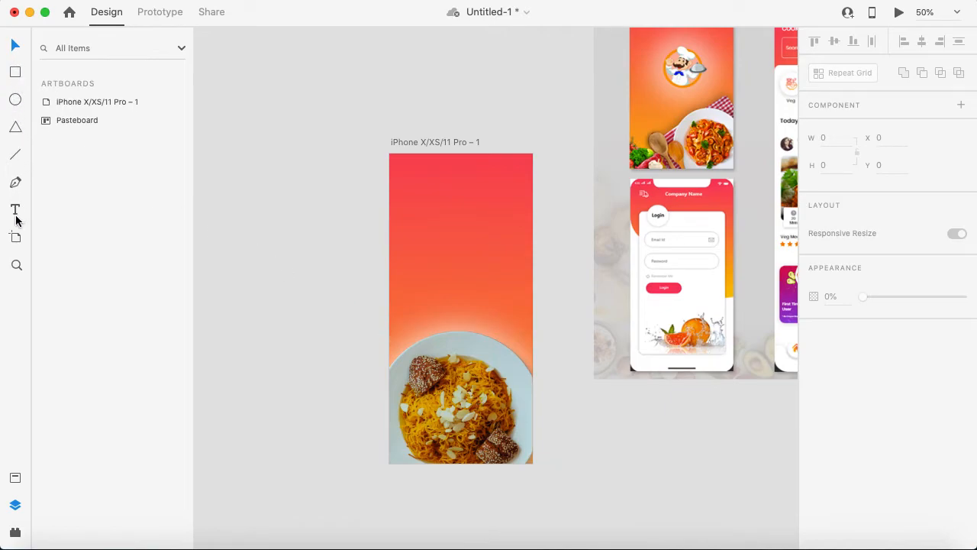
pyautogui.click(430, 237)
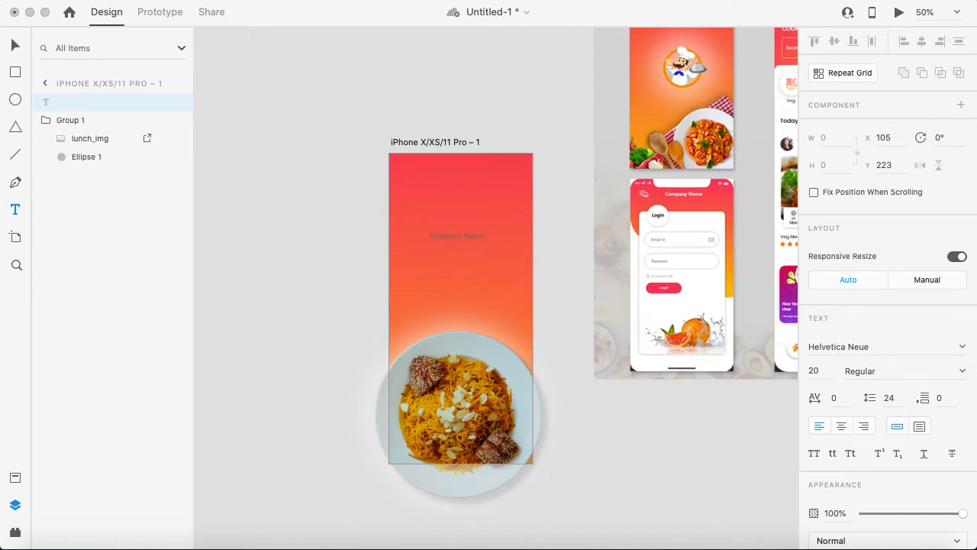
pyautogui.click(15, 47)
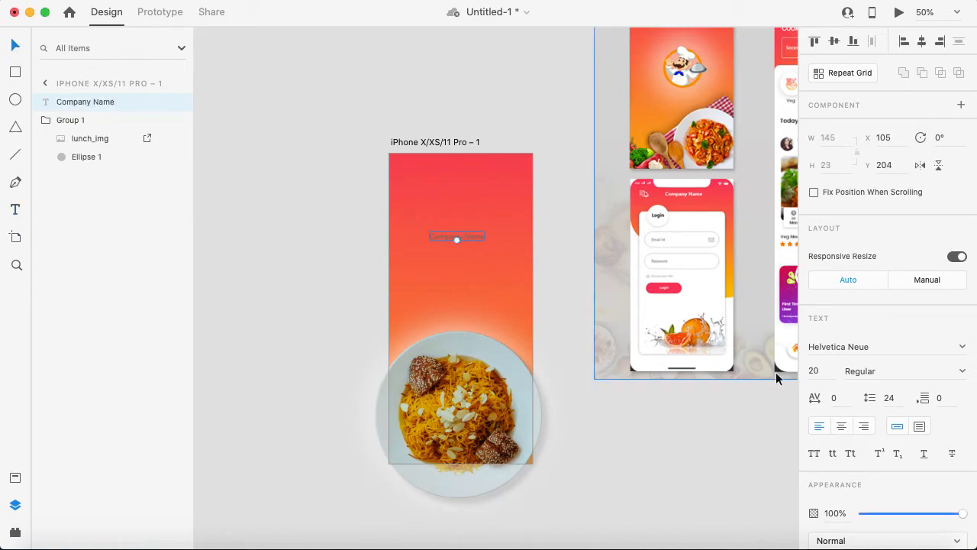
# Set the "Company Name" text's fill colour to white, #FFFFFF
pyautogui.scroll(-3, 844, 504)
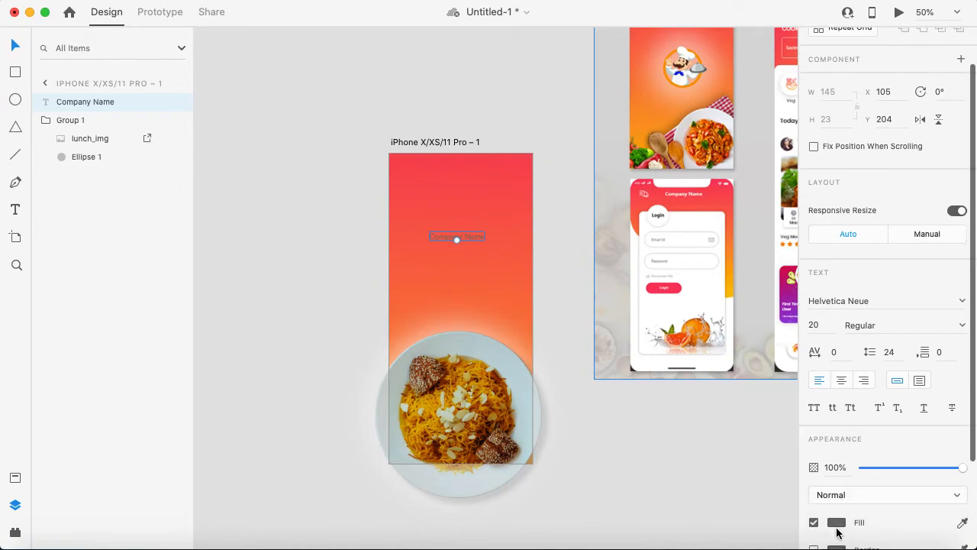
pyautogui.click(838, 532)
pyautogui.write('FFFFFF')
pyautogui.press('Return')
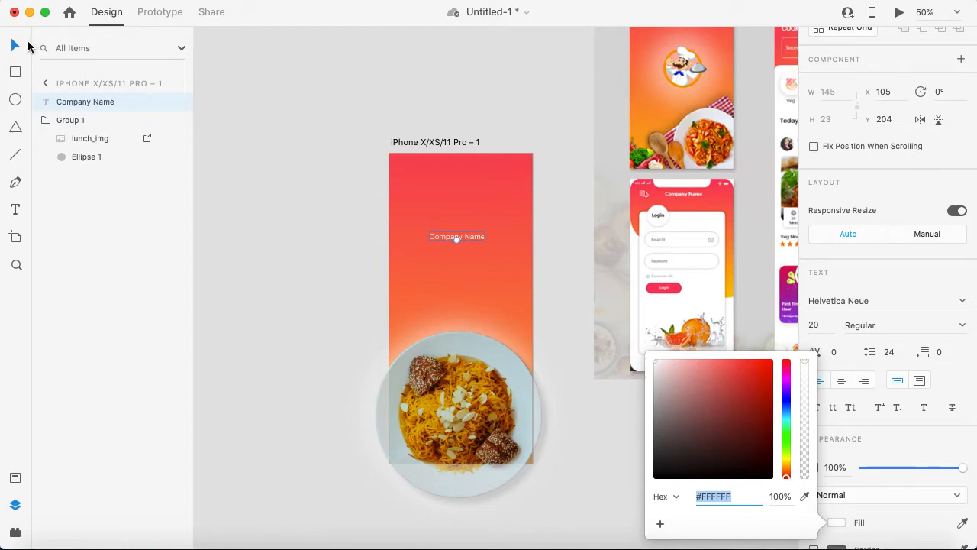
pyautogui.click(16, 49)
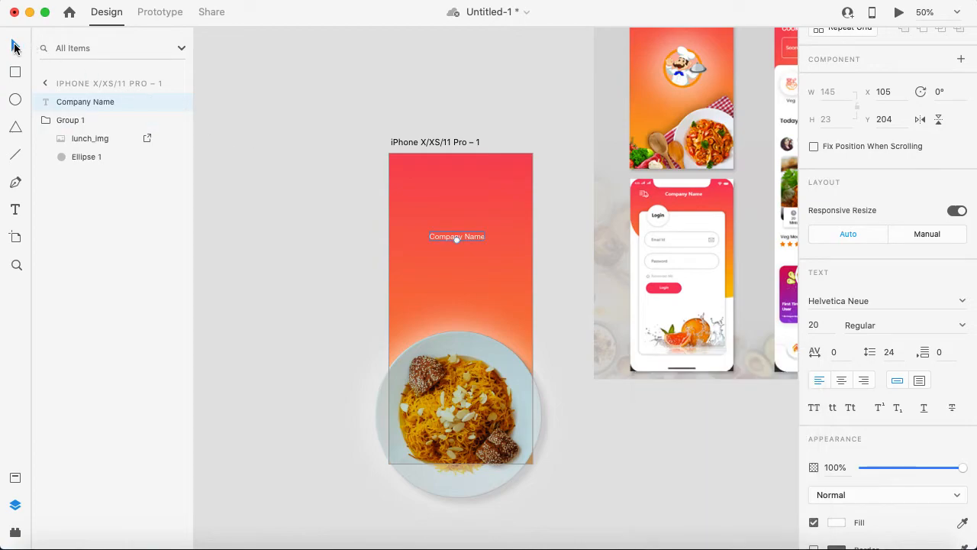
# Set the "Company Name" text's font to Roboto Condensed and its size to 30
pyautogui.click(880, 300)
pyautogui.write('R')
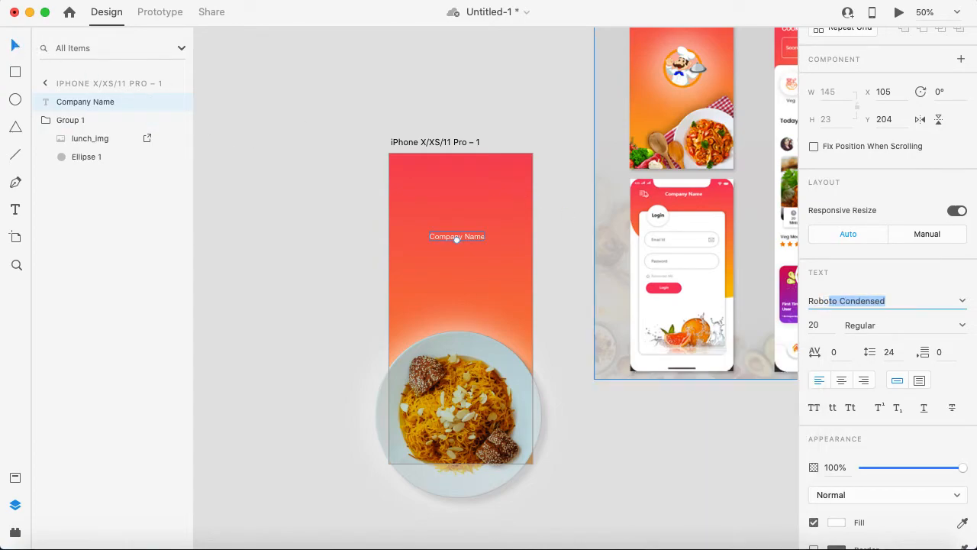
pyautogui.write('obo')
pyautogui.press('Return')
pyautogui.press('Tab')
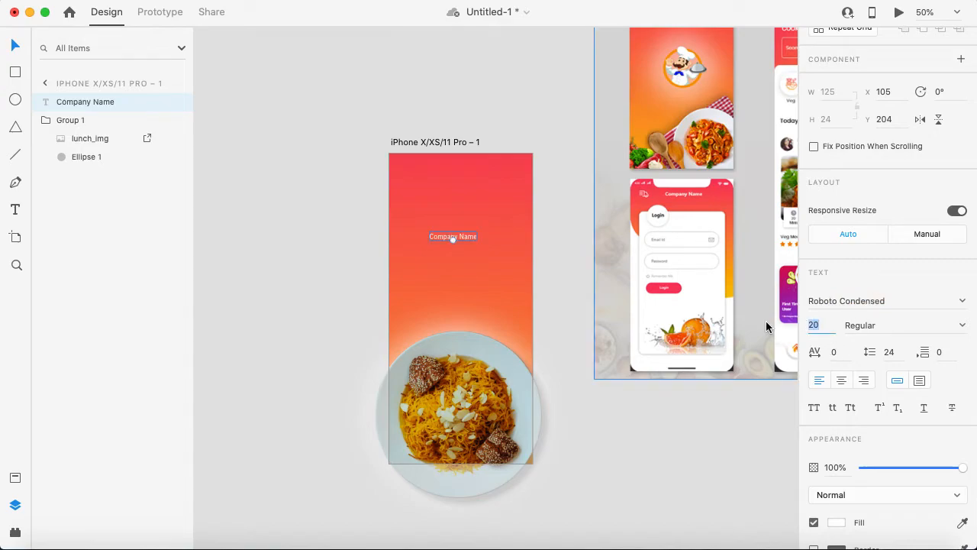
pyautogui.write('30')
pyautogui.press('Return')
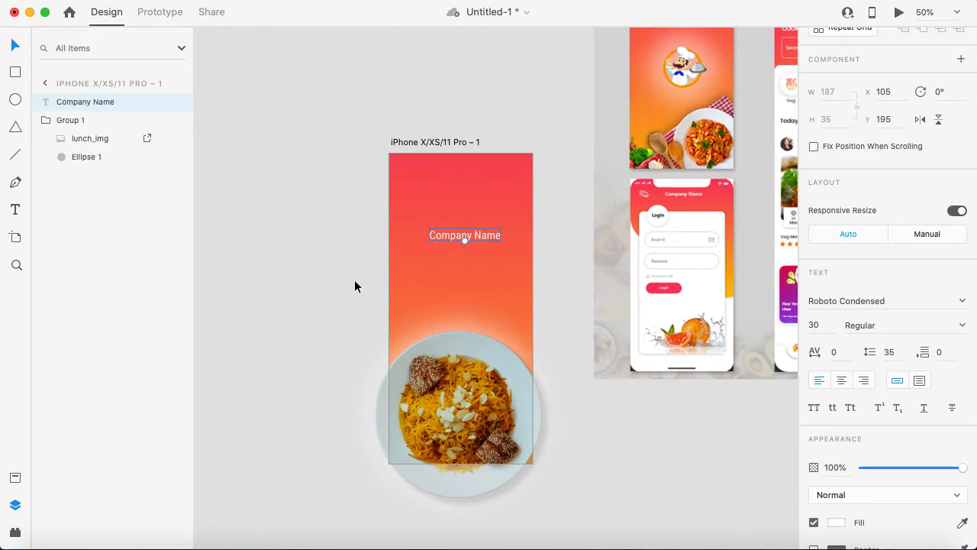
# Center the "Company Name" text horizontally on the artboard and move it down closer to the plate
pyautogui.scroll(2, 858, 73)
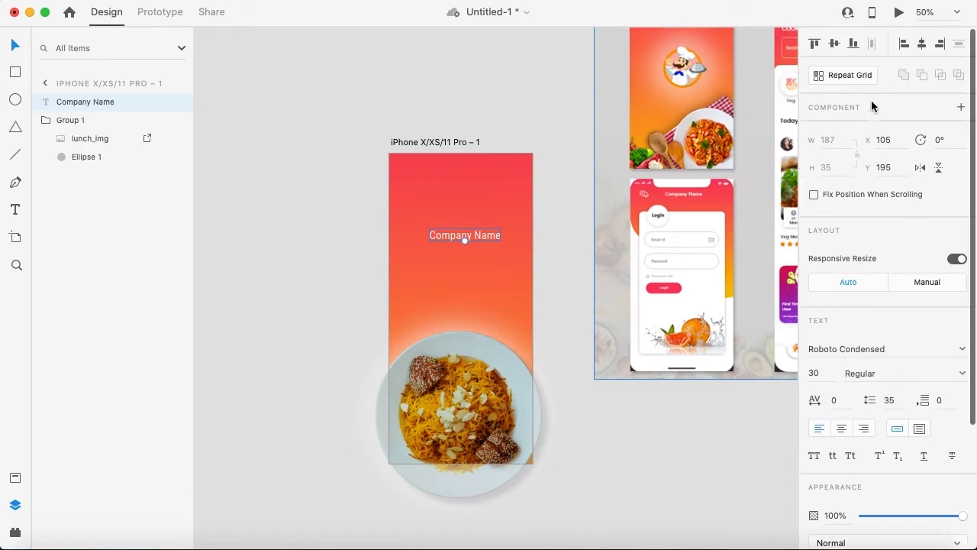
pyautogui.click(921, 42)
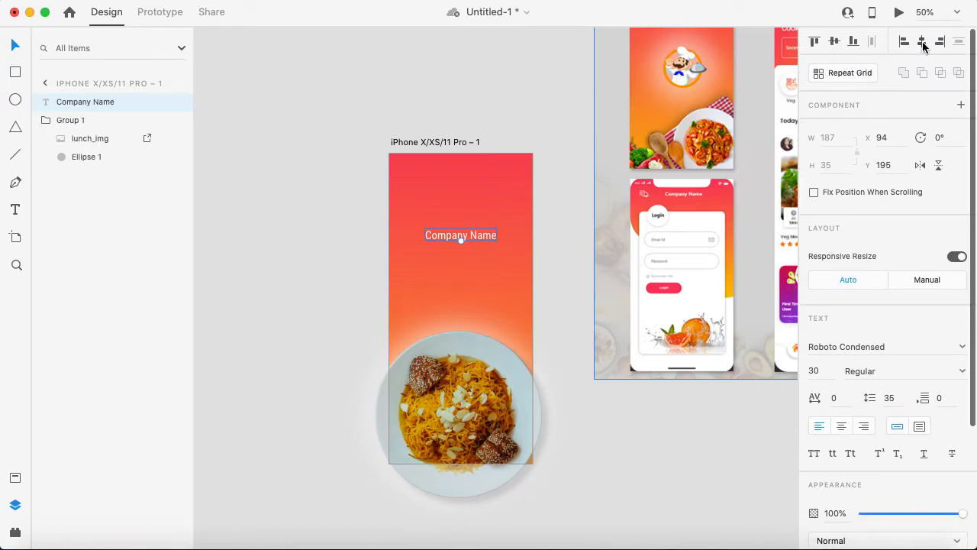
pyautogui.click(318, 356)
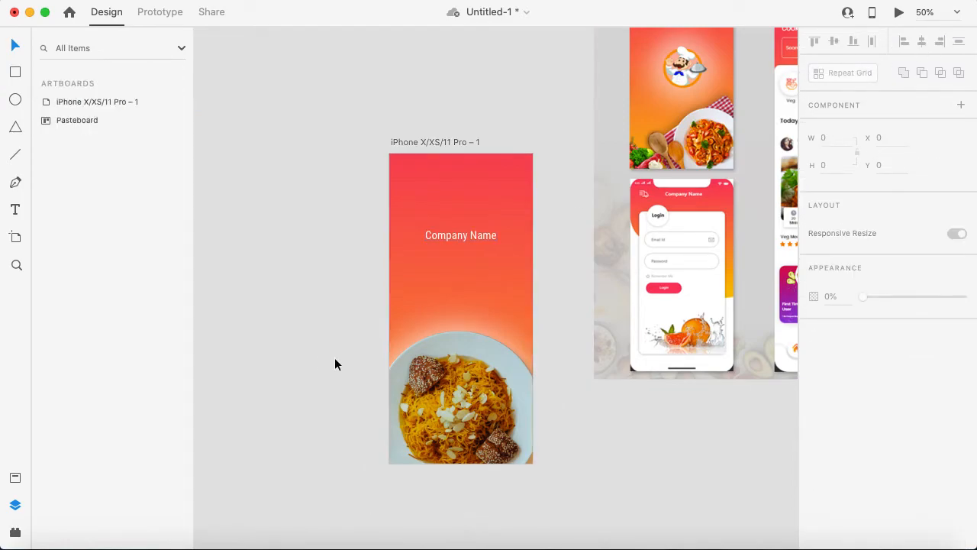
pyautogui.moveTo(464, 233); pyautogui.dragTo(468, 270)
pyautogui.click(324, 264)
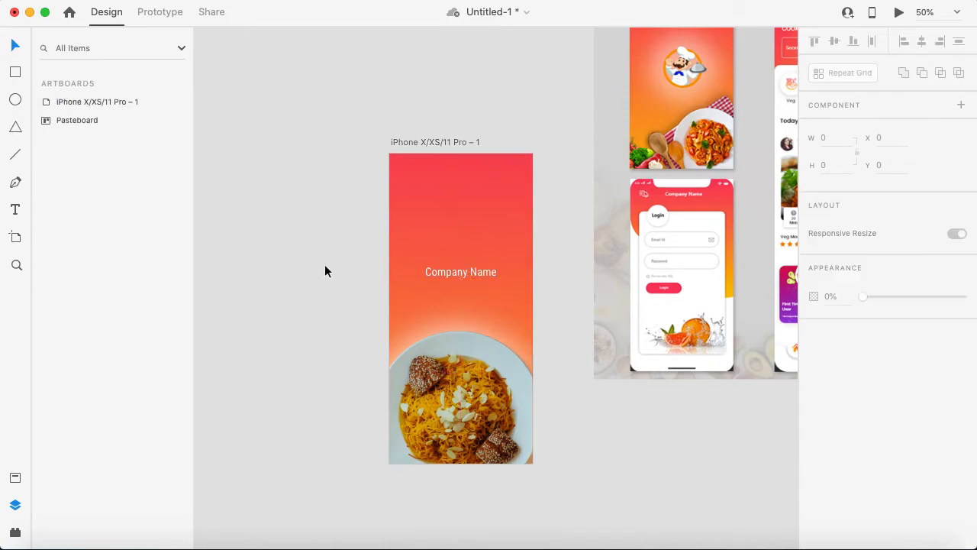
# Move the plate group slightly down and right to about X -40, Y 489
pyautogui.press('super+equal')
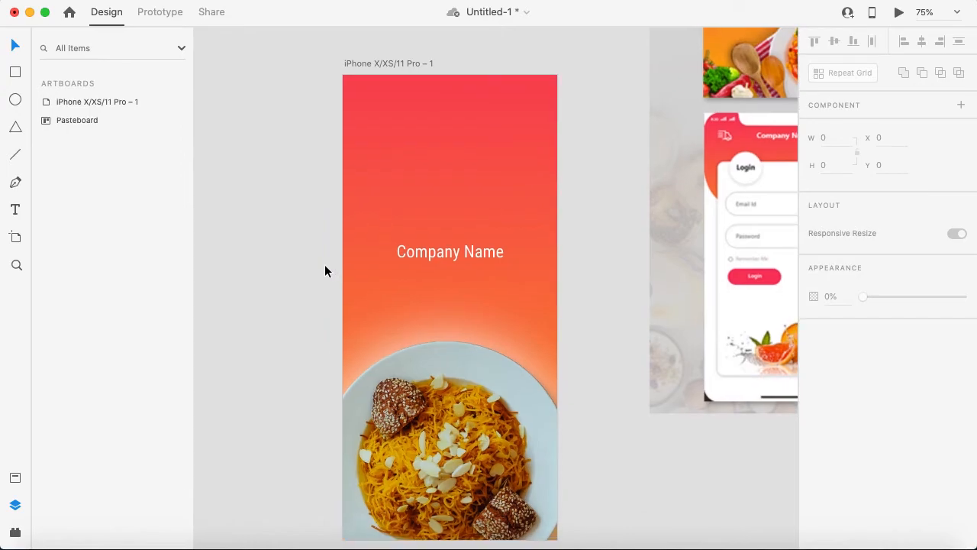
pyautogui.click(389, 50)
pyautogui.scroll(-2, 389, 50)
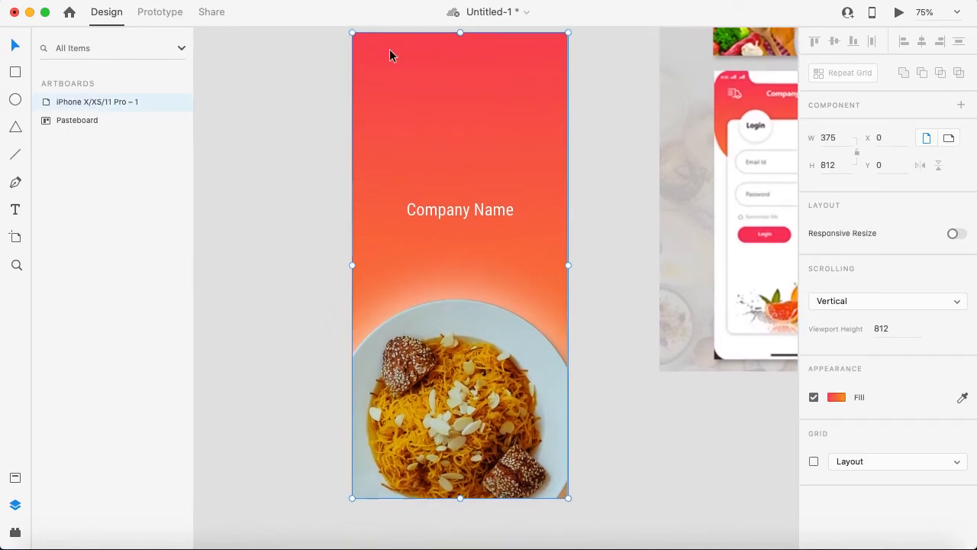
pyautogui.click(472, 371)
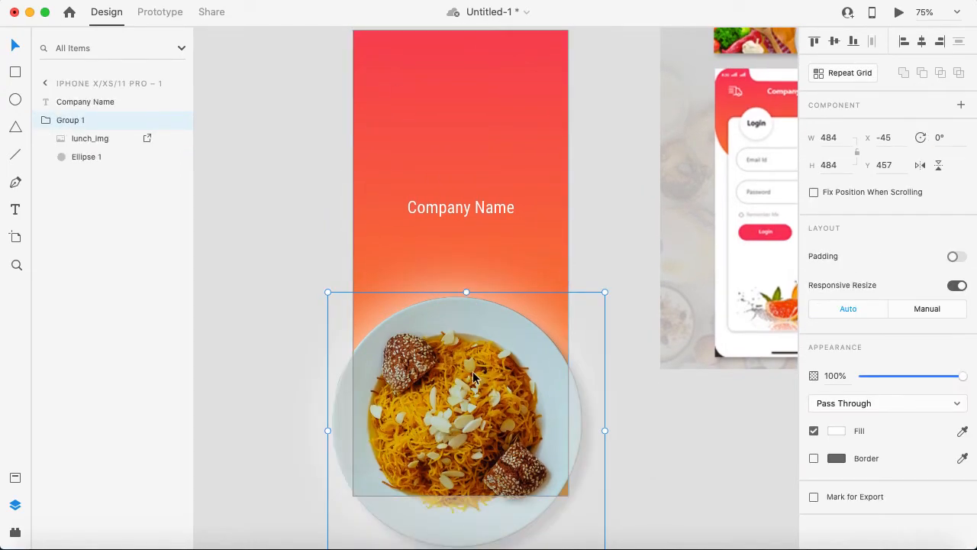
pyautogui.click(621, 494)
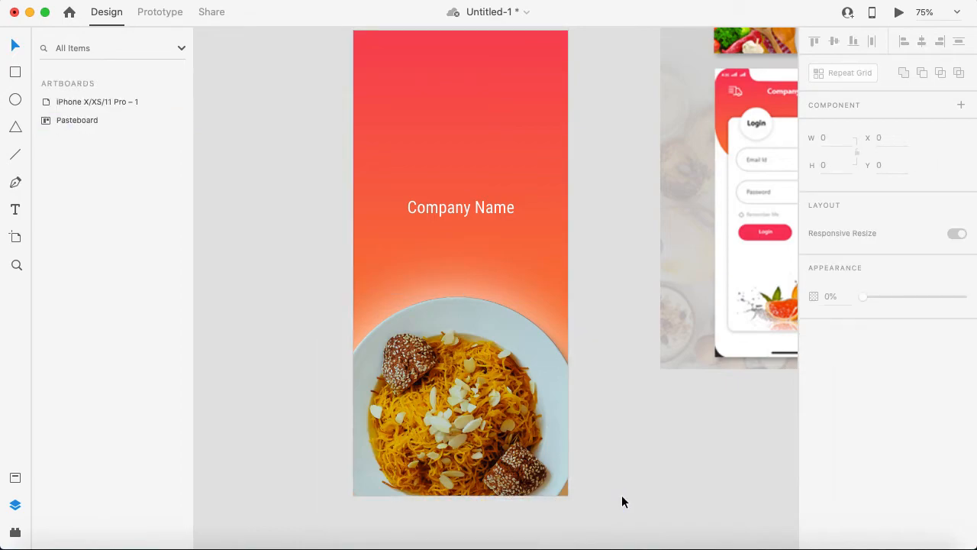
pyautogui.click(530, 453)
pyautogui.moveTo(531, 452); pyautogui.dragTo(531, 469)
pyautogui.click(661, 482)
pyautogui.click(552, 416)
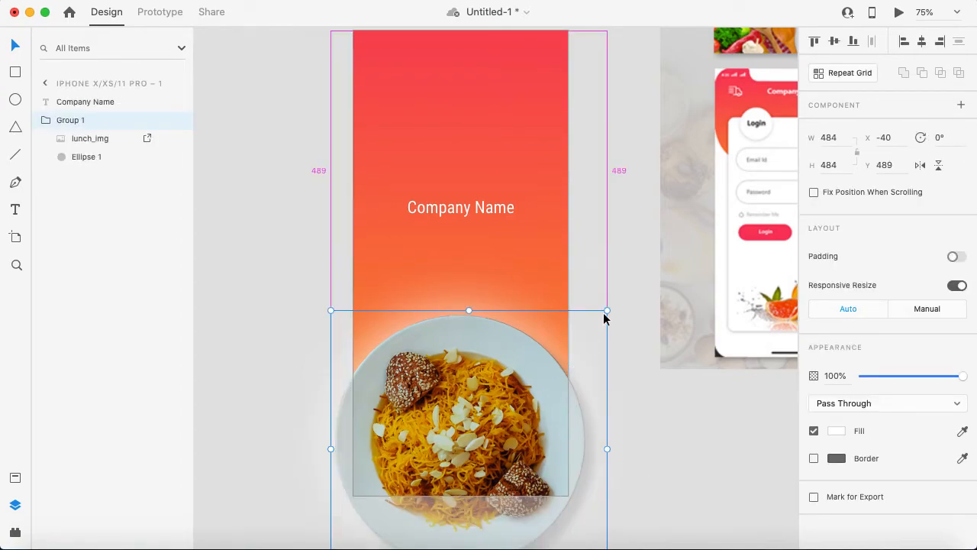
# Enlarge the plate group to about 702 px square and move it up to about X -149, Y 256
pyautogui.moveTo(606, 310); pyautogui.dragTo(669, 233)
pyautogui.click(320, 180)
pyautogui.press('super+minus')
pyautogui.press('super+minus')
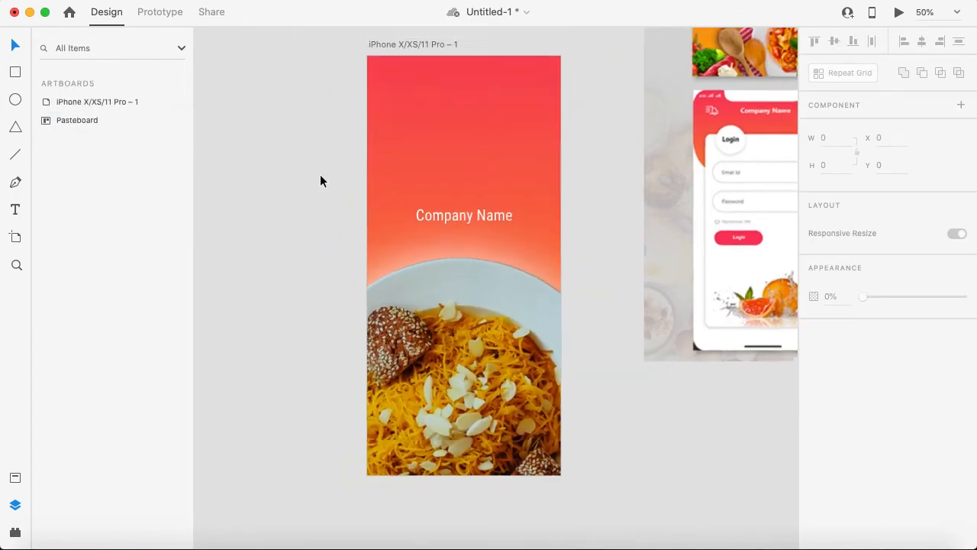
pyautogui.click(476, 306)
pyautogui.moveTo(482, 319); pyautogui.dragTo(490, 282)
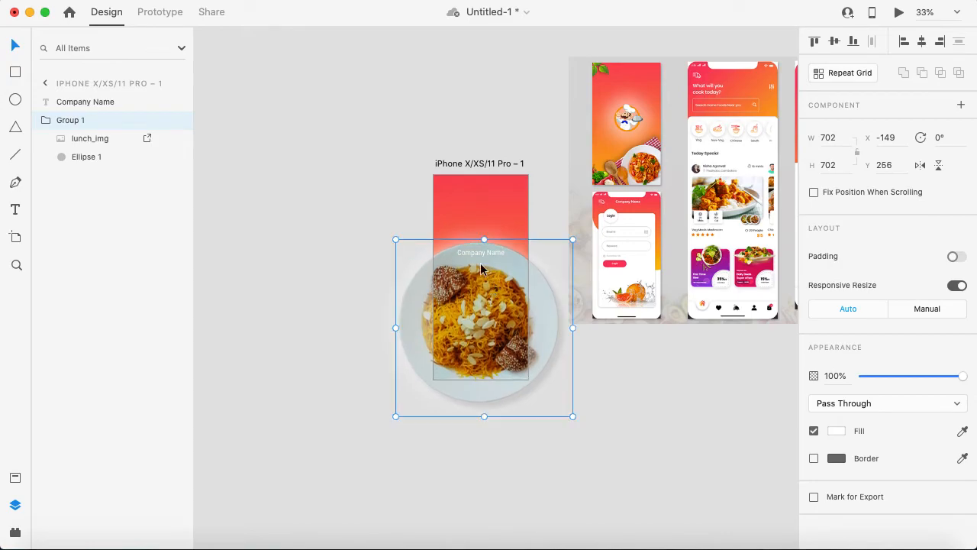
# Move the "Company Name" text up to the clear gradient area above the plate, at about Y 112
pyautogui.click(477, 252)
pyautogui.moveTo(478, 252); pyautogui.dragTo(481, 208)
pyautogui.click(370, 201)
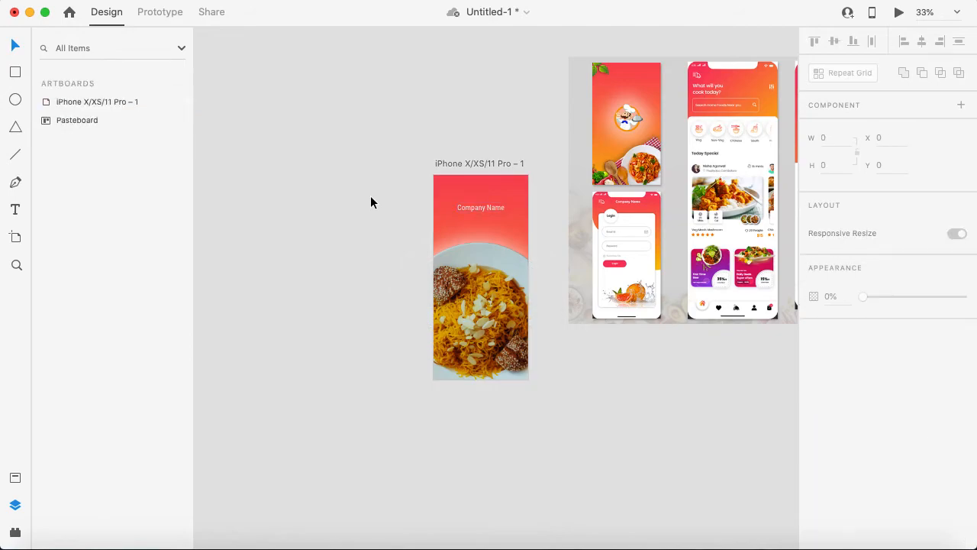
# Sample the red of the artboard's gradient background as the fill color of the "Company Name" text
pyautogui.press('super+equal')
pyautogui.press('super+equal')
pyautogui.press('super+minus')
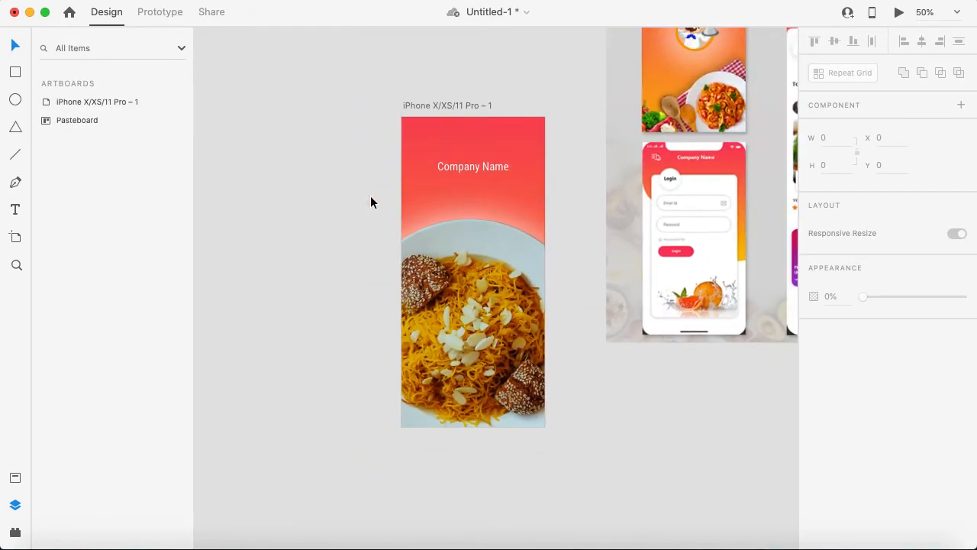
pyautogui.scroll(1, 407, 191)
pyautogui.click(461, 178)
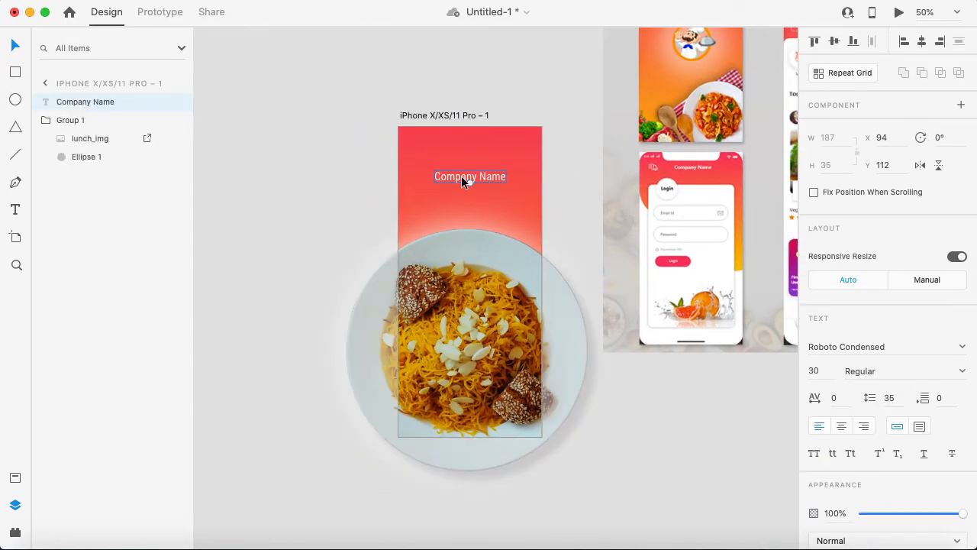
pyautogui.scroll(-5, 838, 481)
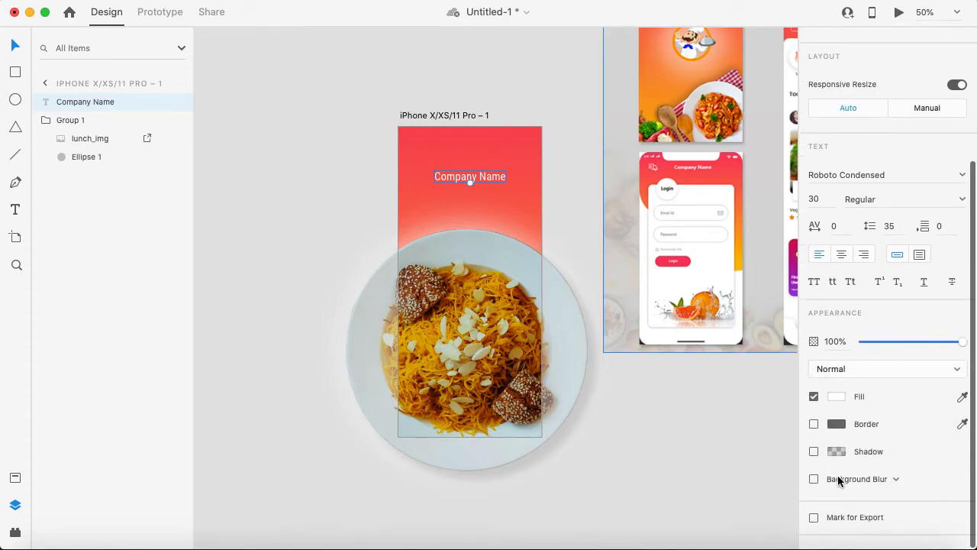
pyautogui.click(836, 410)
pyautogui.click(721, 406)
pyautogui.moveTo(721, 407); pyautogui.dragTo(648, 319)
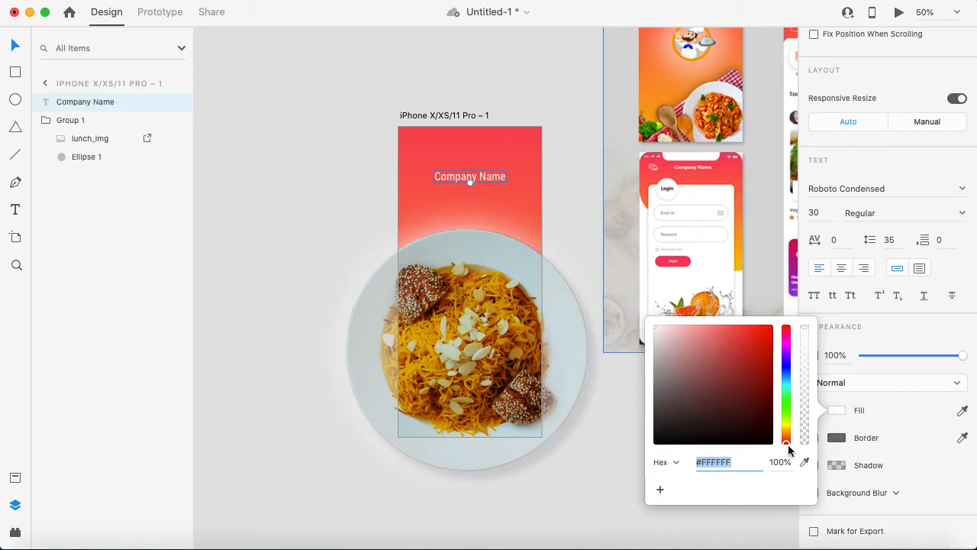
pyautogui.click(805, 463)
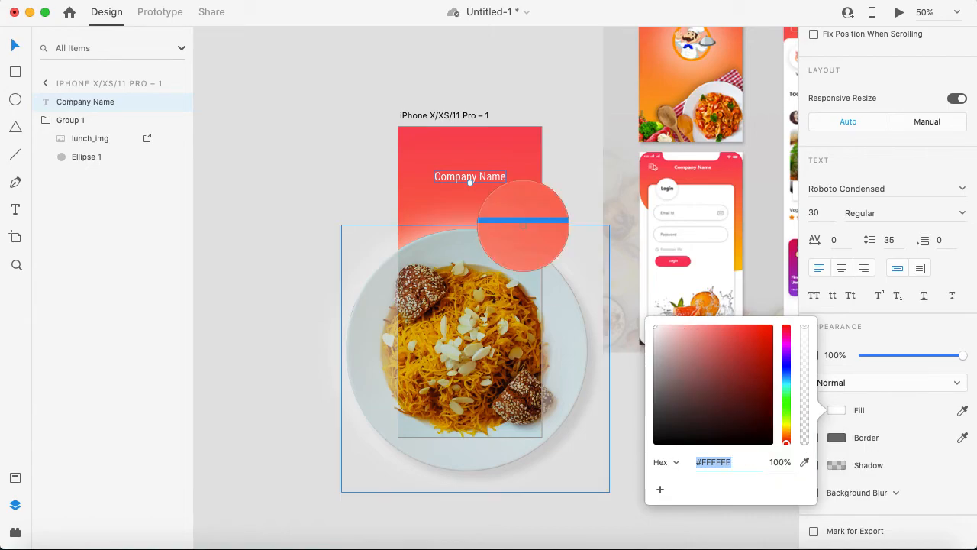
pyautogui.click(513, 152)
# Darken the "Company Name" text's fill to the deep maroon #3E1215
pyautogui.moveTo(739, 372); pyautogui.dragTo(739, 399)
pyautogui.moveTo(740, 405); pyautogui.dragTo(739, 416)
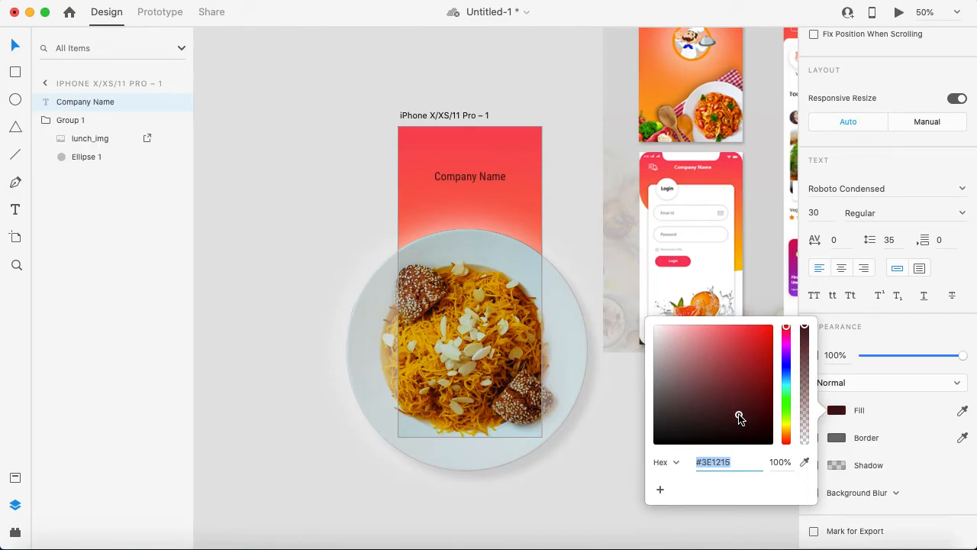
pyautogui.click(317, 239)
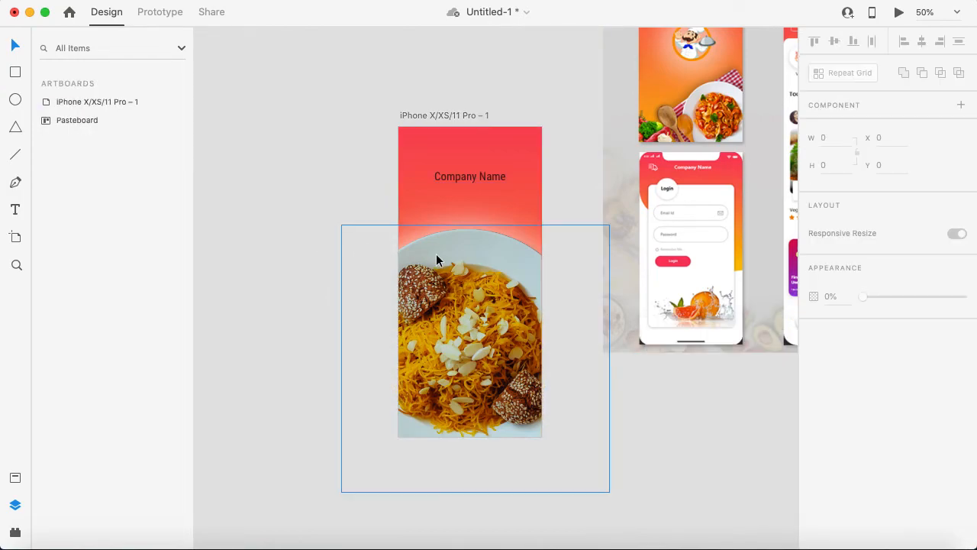
# Delete the reference design image from the pasteboard beside the artboard
pyautogui.scroll(3, 436, 259)
pyautogui.hscroll(2, 436, 259)
pyautogui.click(667, 187)
pyautogui.press('BackSpace')
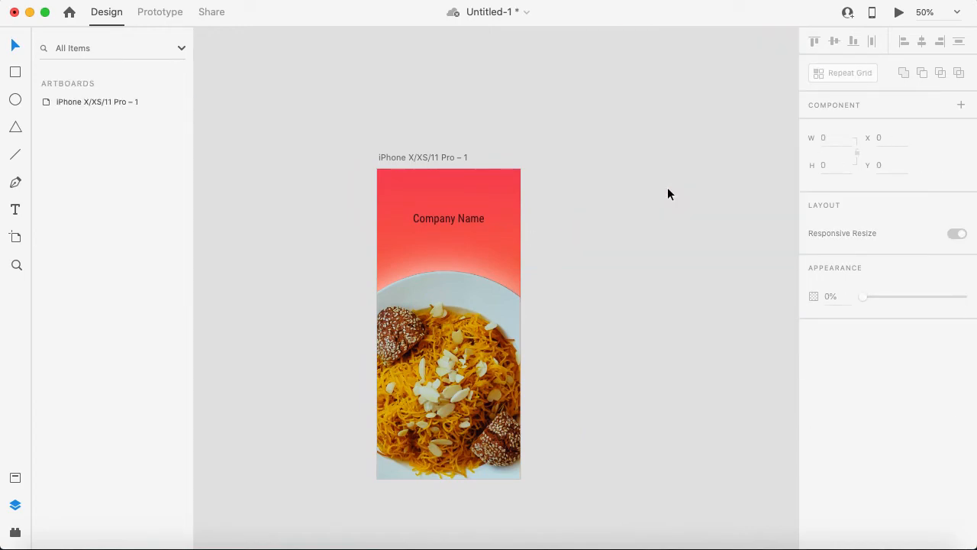
pyautogui.press('super+minus')
pyautogui.press('super+equal')
pyautogui.scroll(-2, 668, 191)
pyautogui.hscroll(-2, 667, 191)
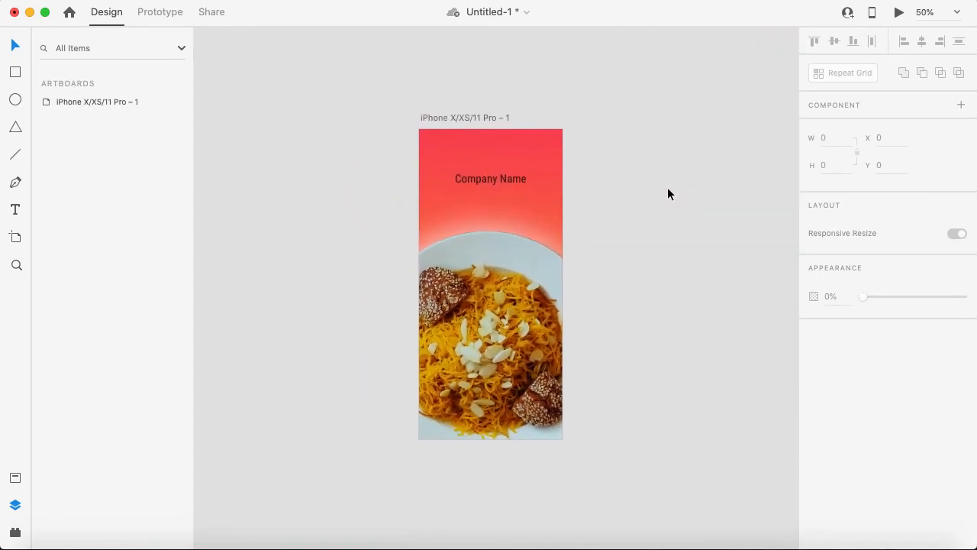
# Try the plate group shifted right so that about half of the plate runs off the artboard's right edge
pyautogui.click(565, 263)
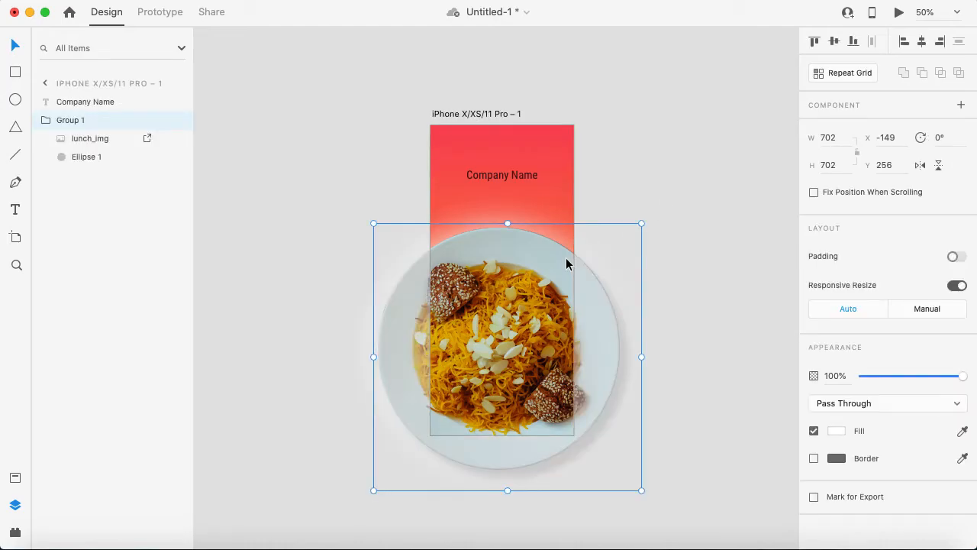
pyautogui.moveTo(566, 264); pyautogui.dragTo(615, 279)
pyautogui.click(684, 191)
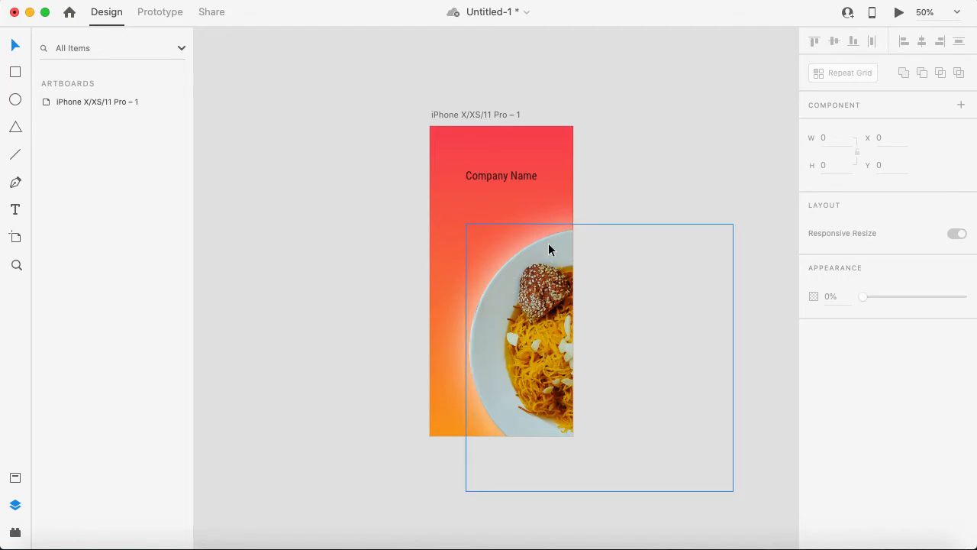
pyautogui.click(514, 173)
pyautogui.click(408, 296)
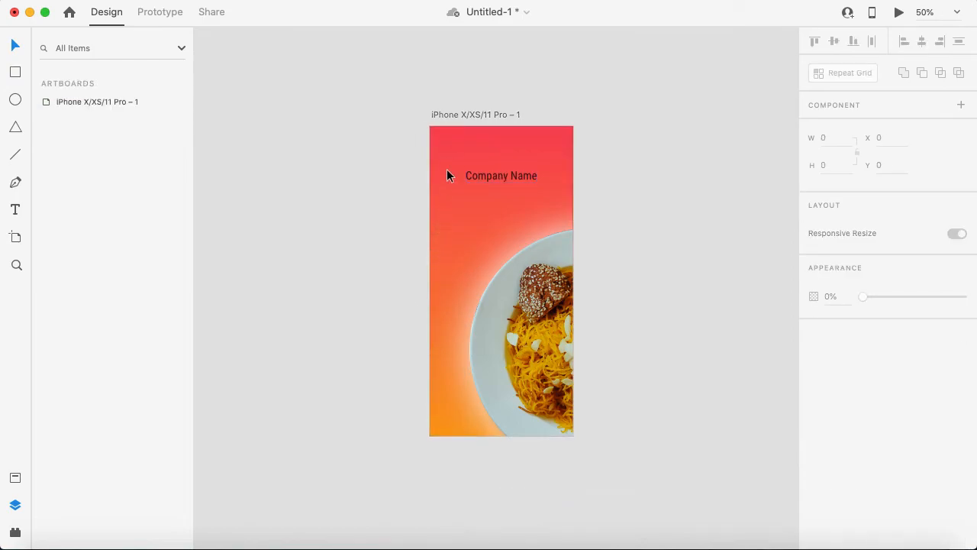
# Return the plate group to X -149, Y 256, undoing a further trial move to the right
pyautogui.moveTo(503, 374); pyautogui.dragTo(410, 374)
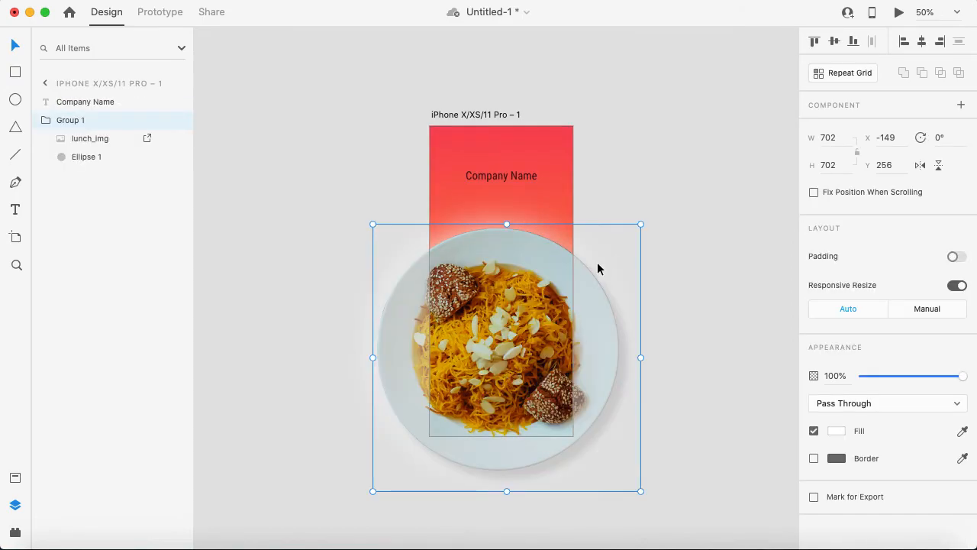
pyautogui.click(644, 177)
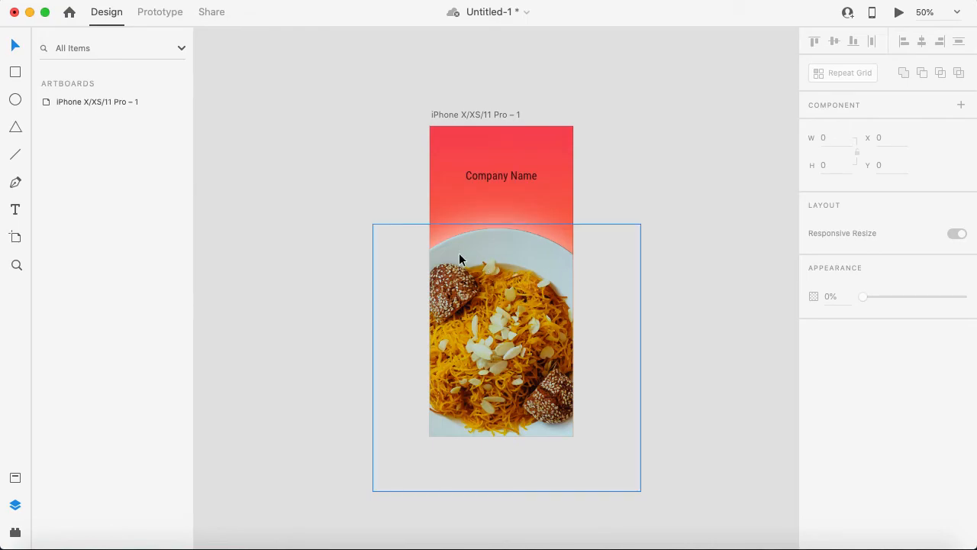
pyautogui.moveTo(519, 276); pyautogui.dragTo(633, 251)
pyautogui.press('super+z')
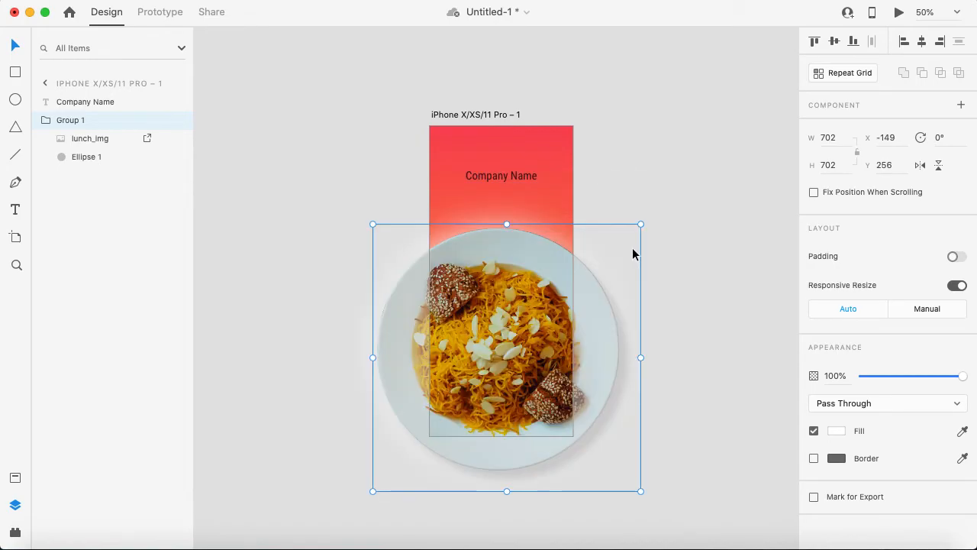
# Move the plate group right and up to about X 106, Y 174, cropping its right half at the artboard edge
pyautogui.moveTo(508, 313); pyautogui.dragTo(642, 304)
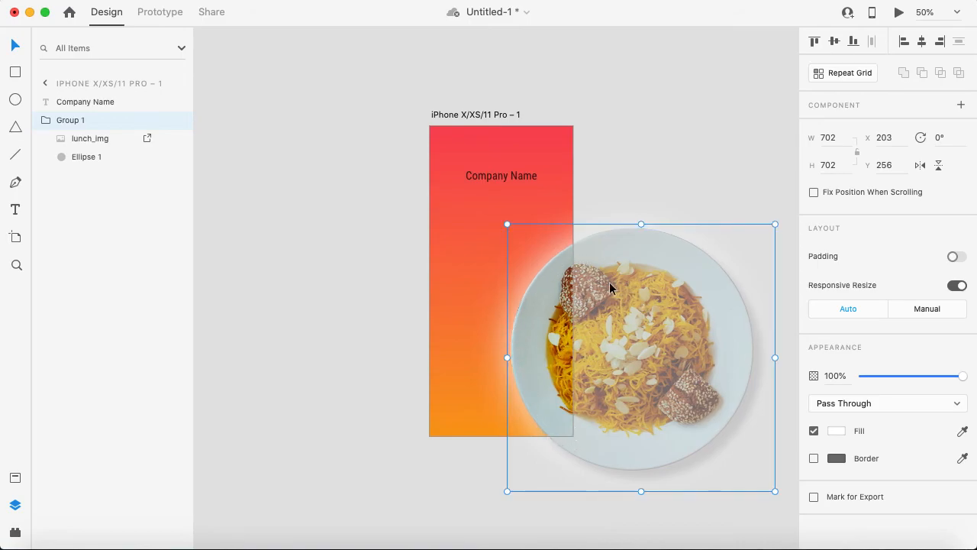
pyautogui.click(630, 191)
pyautogui.click(556, 319)
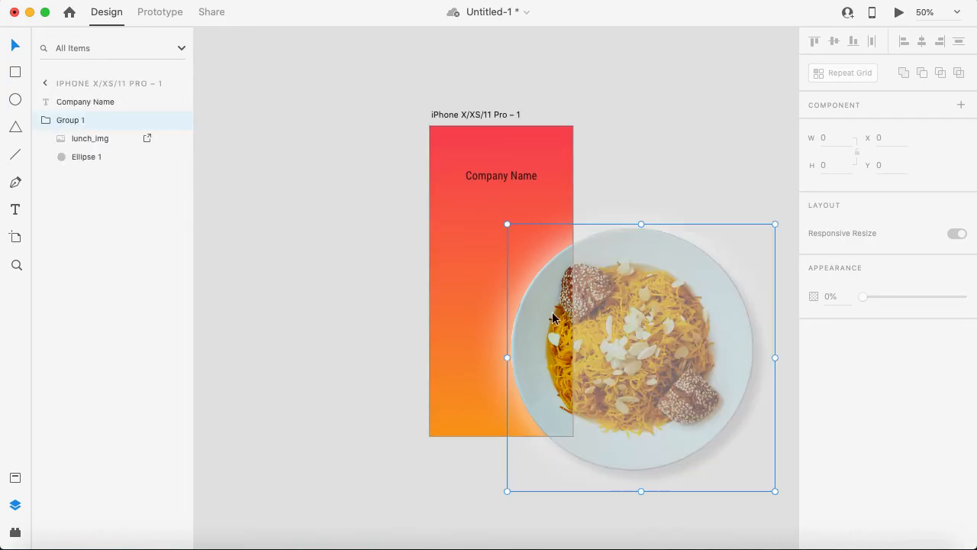
pyautogui.moveTo(543, 327); pyautogui.dragTo(506, 303)
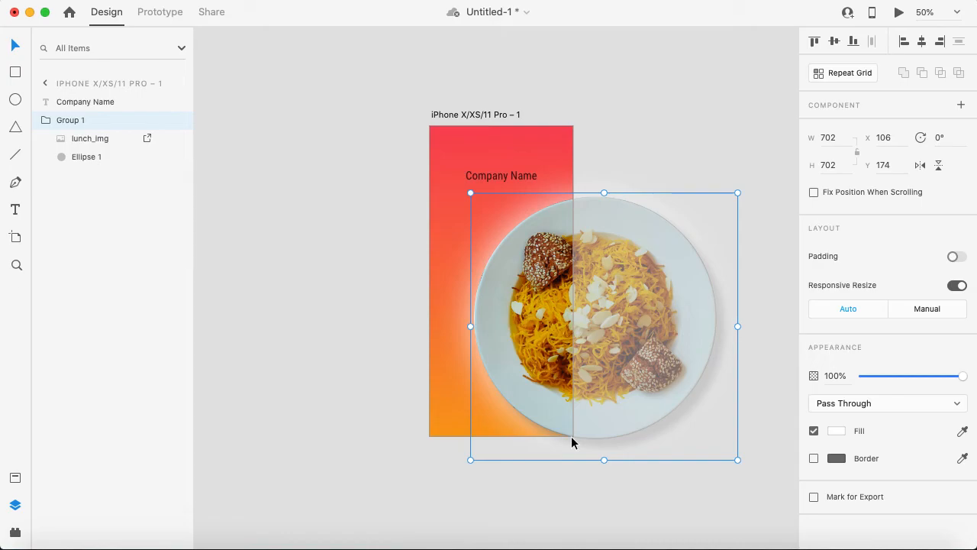
pyautogui.click(365, 357)
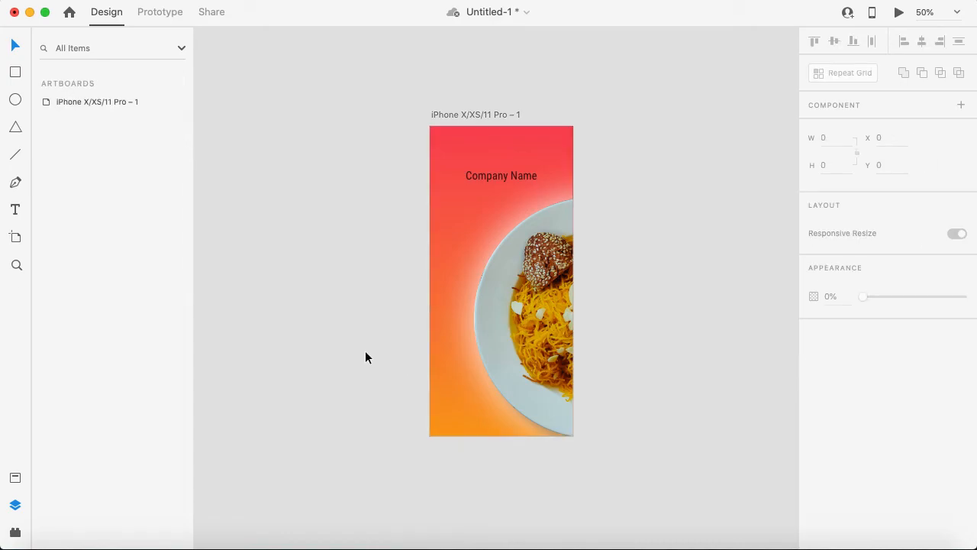
# Try enlarging the plate group to about 860 px square and moving it to about X 107, Y -37
pyautogui.click(499, 328)
pyautogui.moveTo(738, 193); pyautogui.dragTo(807, 135)
pyautogui.hscroll(-6, 487, 273)
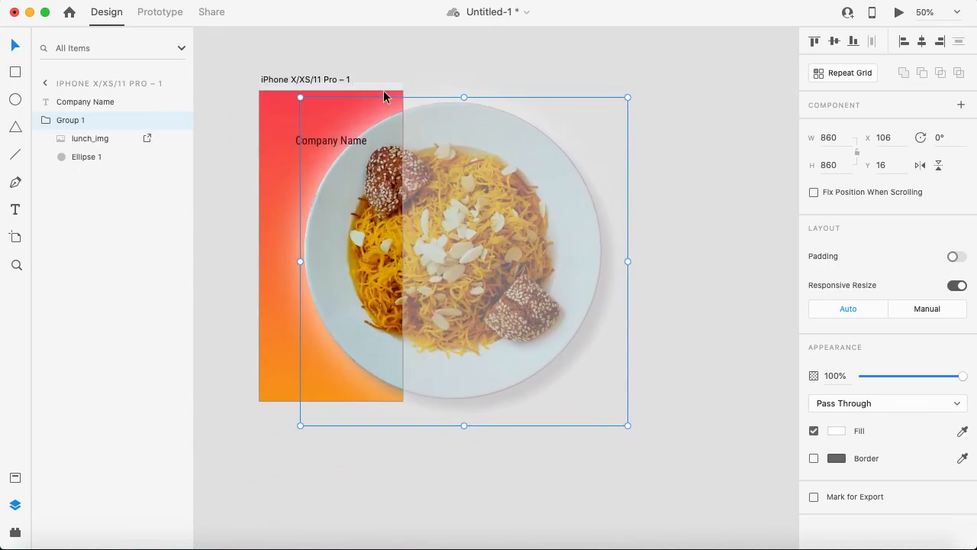
pyautogui.moveTo(303, 98); pyautogui.dragTo(274, 65)
pyautogui.moveTo(455, 212); pyautogui.dragTo(455, 210)
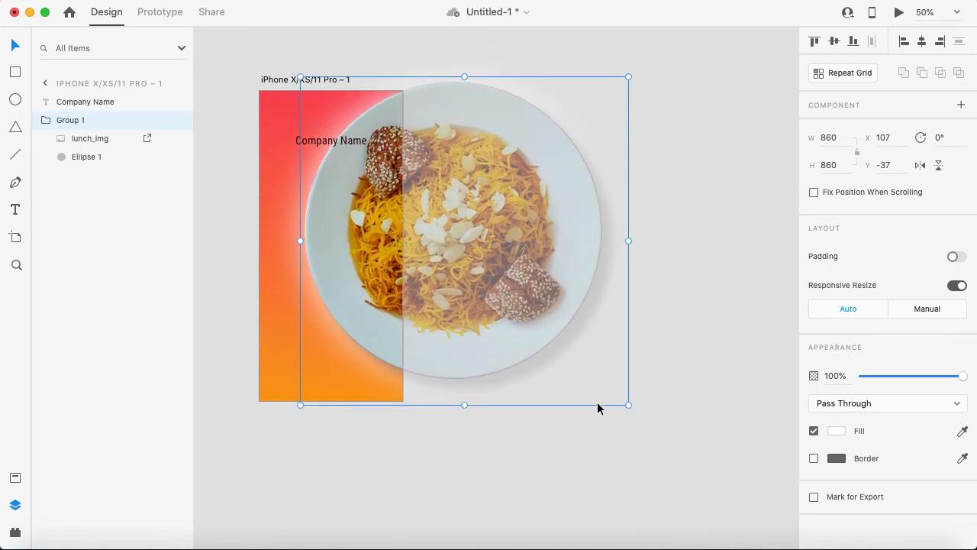
# Try enlarging the plate group to about 1041 px square at about X 105, Y -72, and shrink it slightly
pyautogui.moveTo(627, 406); pyautogui.dragTo(698, 515)
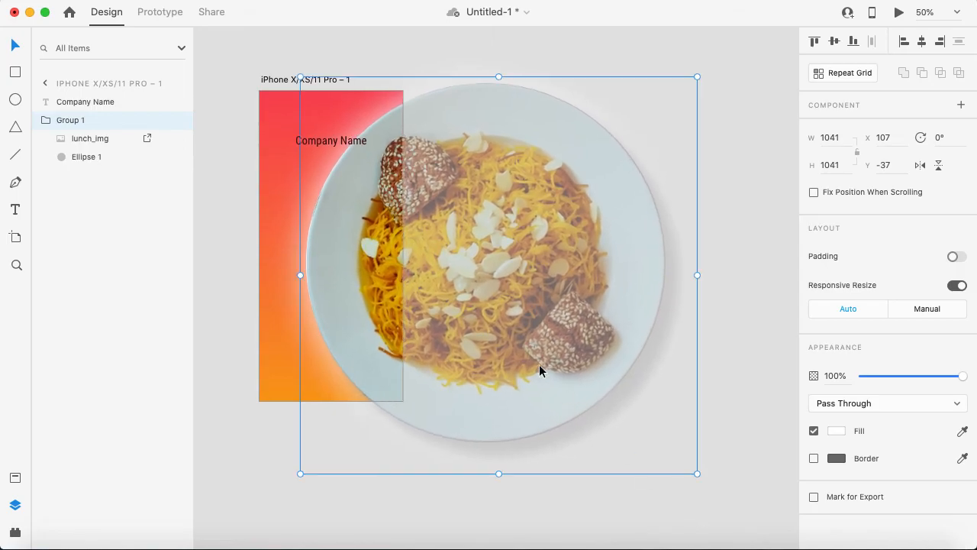
pyautogui.moveTo(539, 362); pyautogui.dragTo(538, 350)
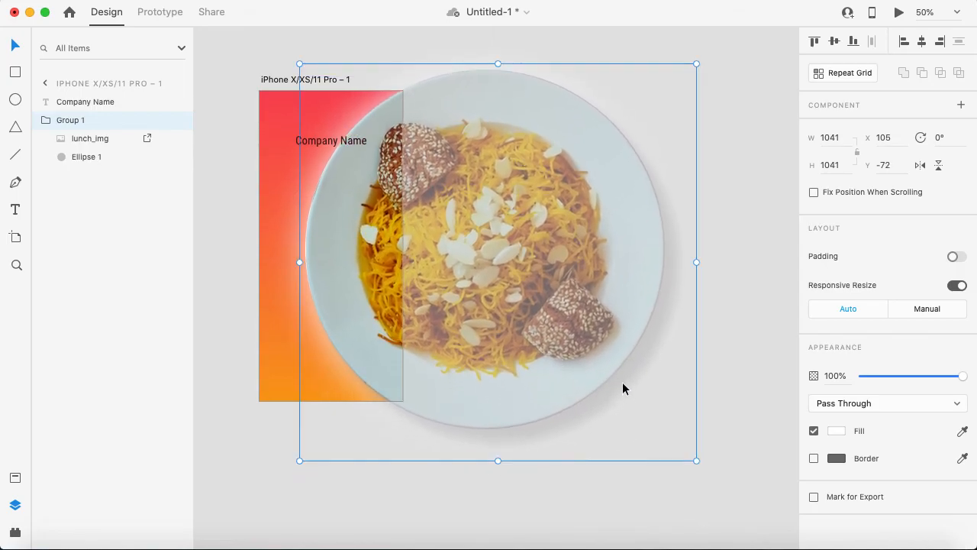
pyautogui.moveTo(696, 461); pyautogui.dragTo(689, 451)
pyautogui.click(747, 381)
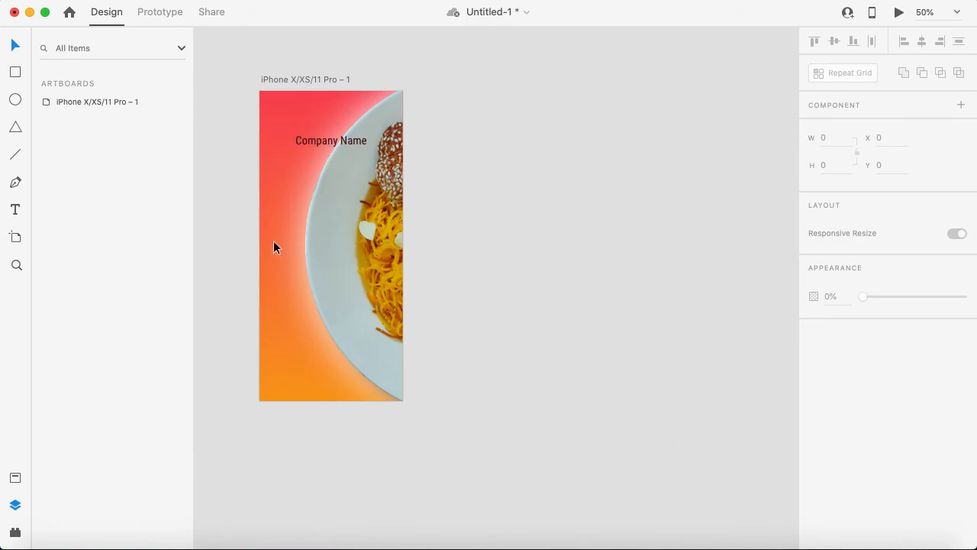
# Undo the plate group's enlargements and moves back to 702 px square at X 106, Y 174
pyautogui.hscroll(-5, 212, 243)
pyautogui.scroll(2, 212, 243)
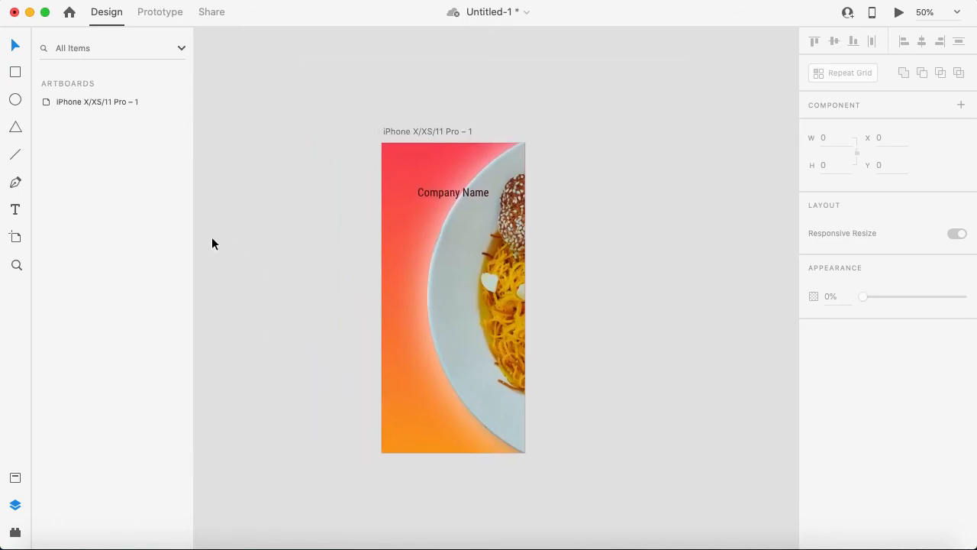
pyautogui.press('super+equal')
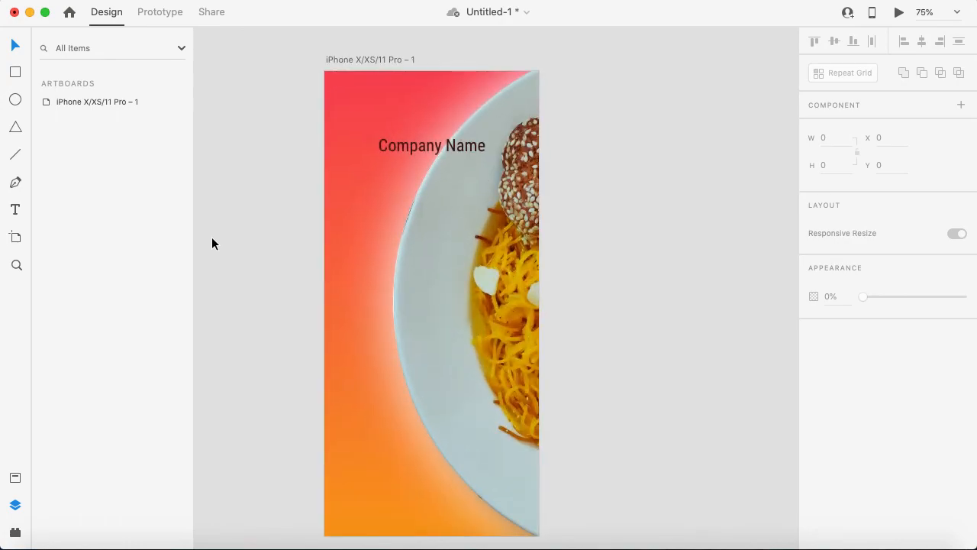
pyautogui.scroll(-2, 212, 243)
pyautogui.hscroll(-1, 212, 243)
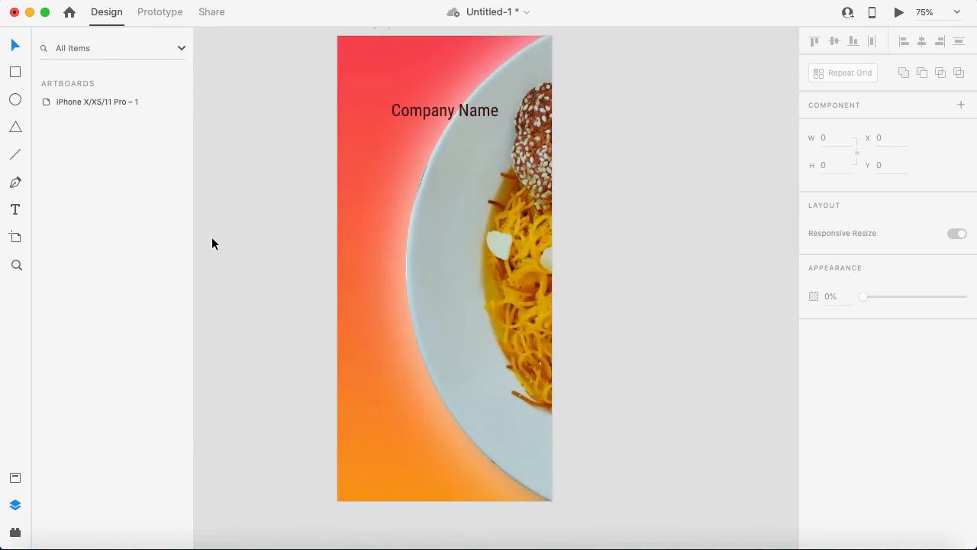
pyautogui.press('Tab')
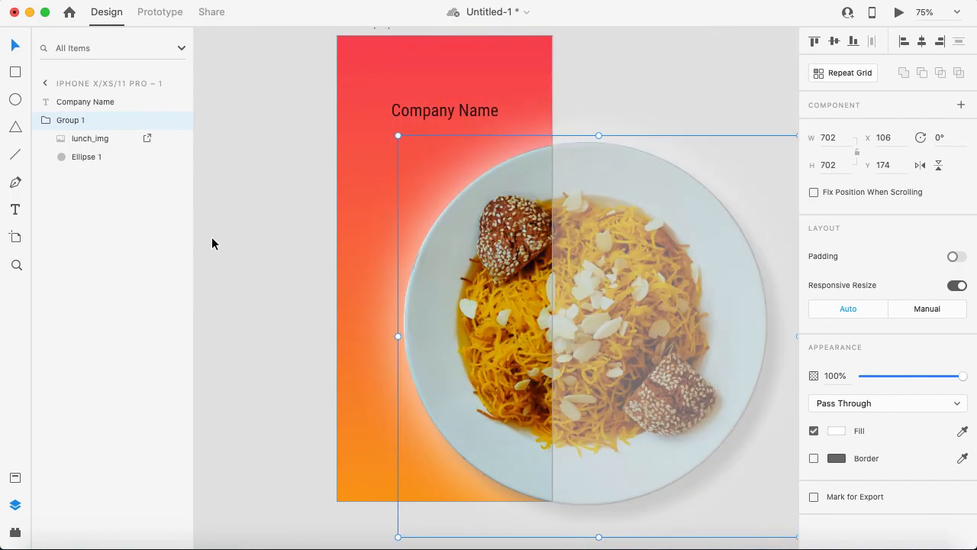
pyautogui.press('super+minus')
pyautogui.press('super+minus')
pyautogui.click(292, 234)
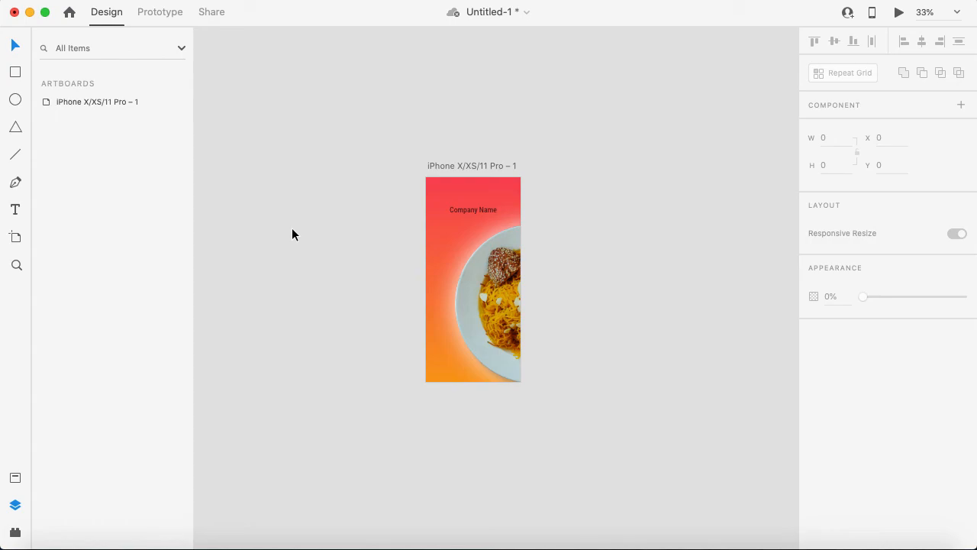
# Save the document with the finished splash screen
pyautogui.press('super+plus')
pyautogui.press('super+plus')
pyautogui.press('super+minus')
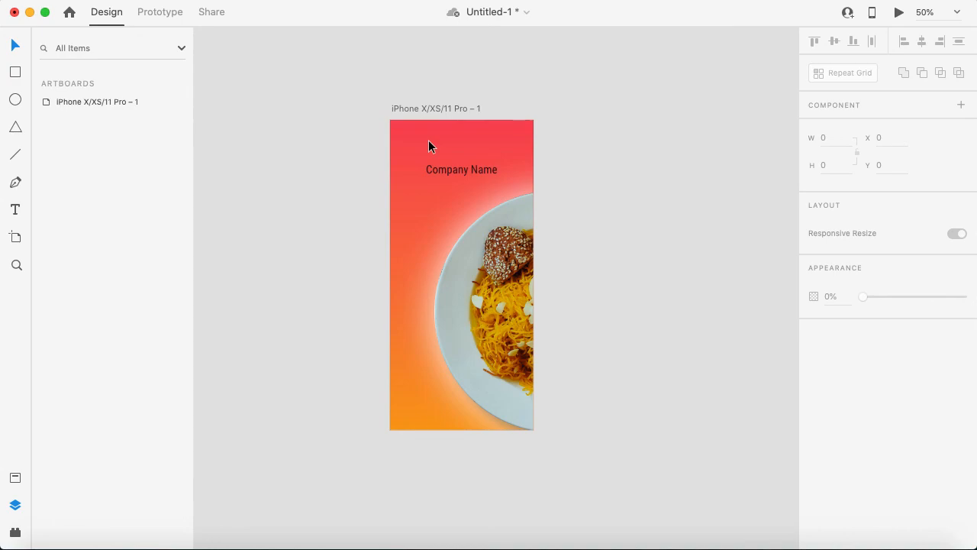
pyautogui.press('super+s')
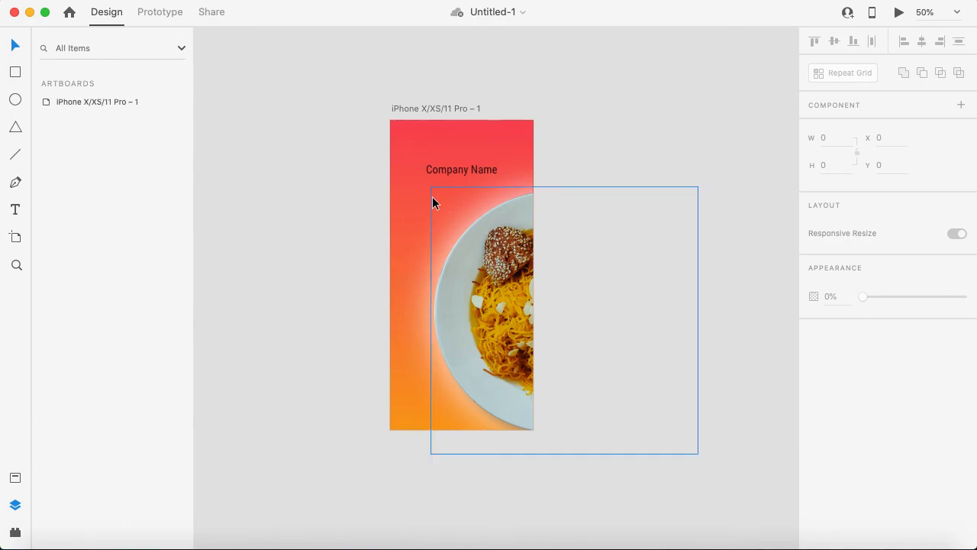
pyautogui.click(468, 214)
pyautogui.click(326, 278)
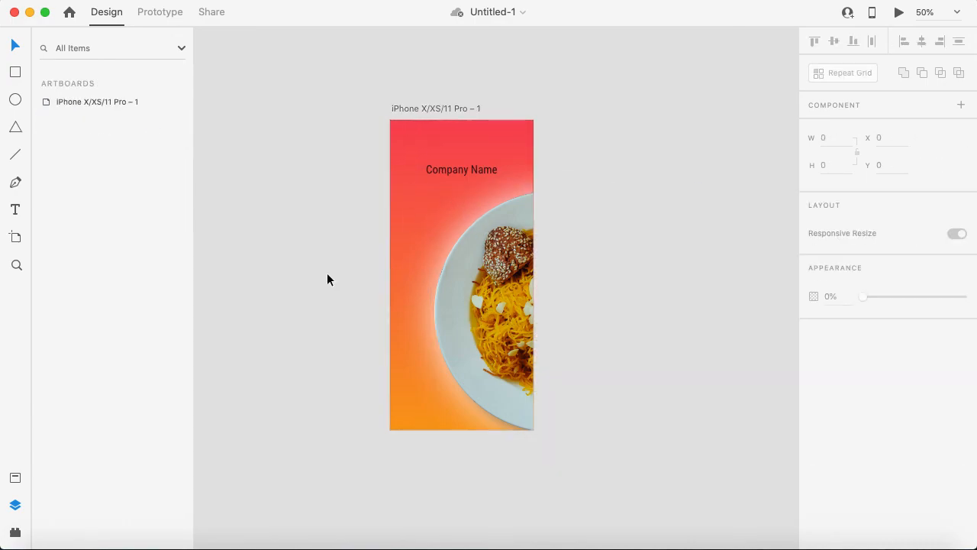